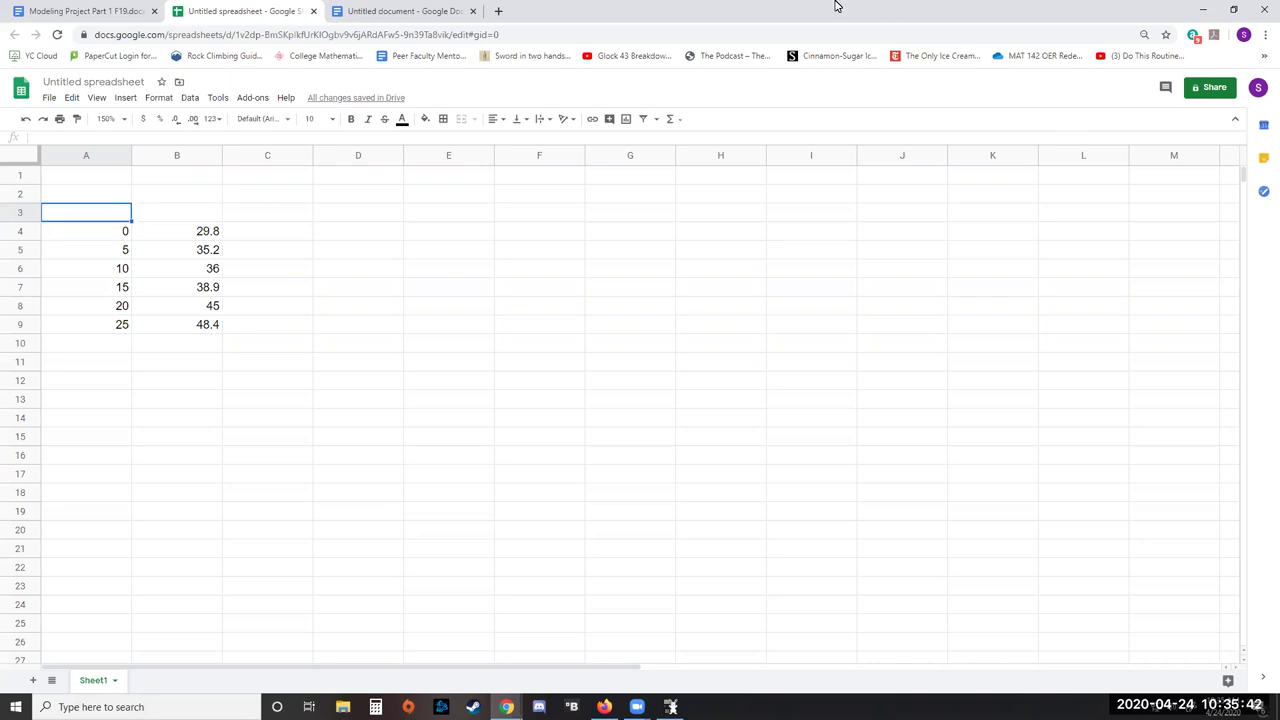
- Switch to the Modeling Project Part 1 document and review its directions, both data tables and the sample scatter plot
{"action": "left_click", "coordinate": [112, 14]}
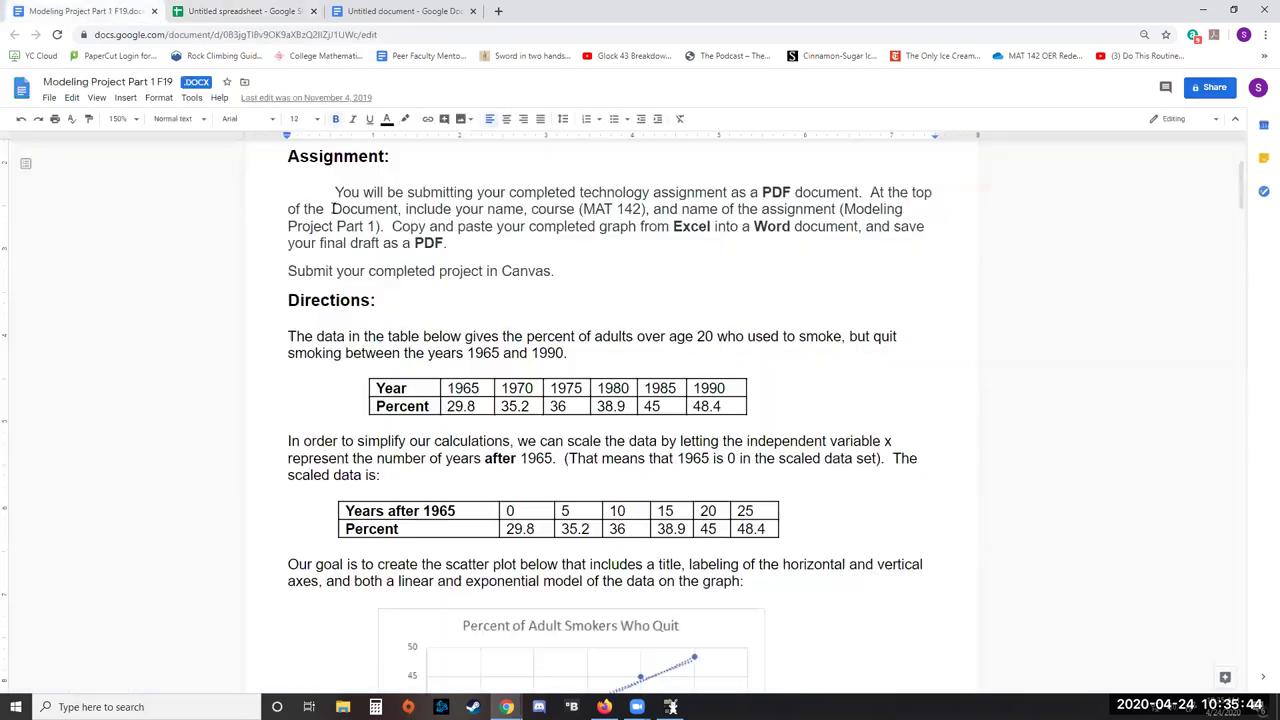
{"action": "scroll", "coordinate": [712, 384], "scroll_direction": "down", "scroll_amount": 1}
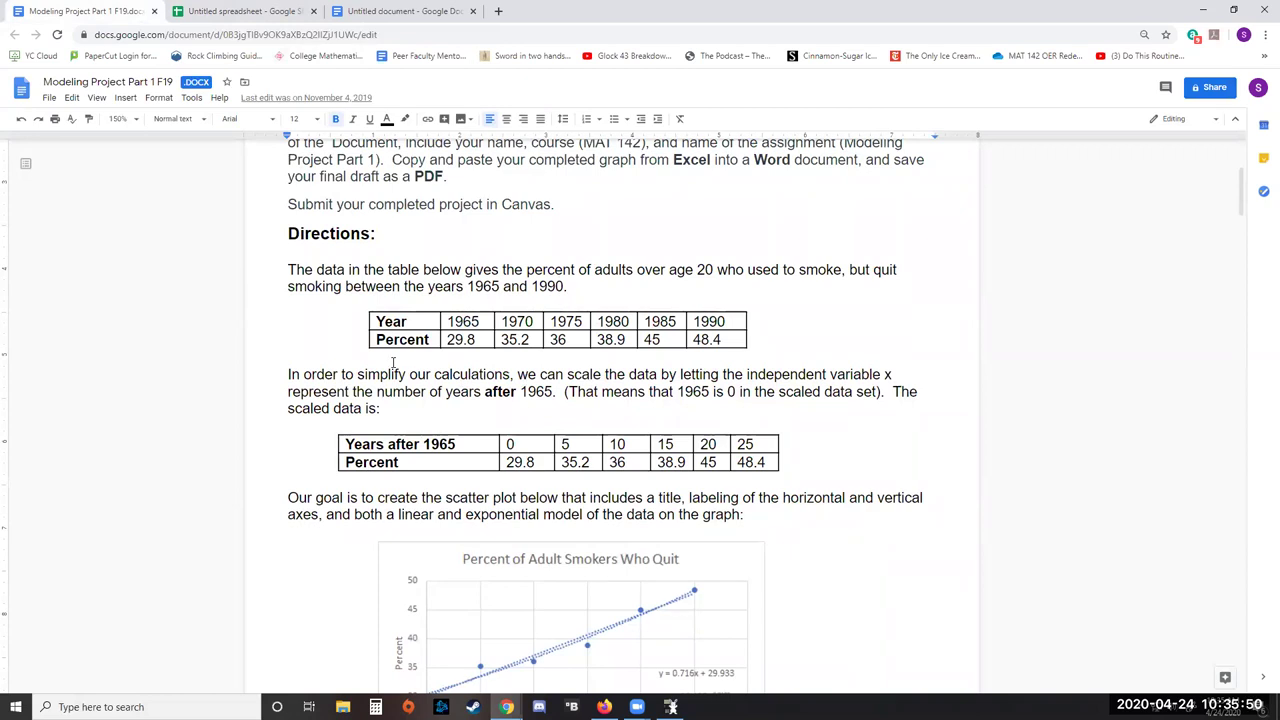
{"action": "scroll", "coordinate": [600, 360], "scroll_direction": "up", "scroll_amount": 3}
{"action": "scroll", "coordinate": [579, 404], "scroll_direction": "down", "scroll_amount": 4}
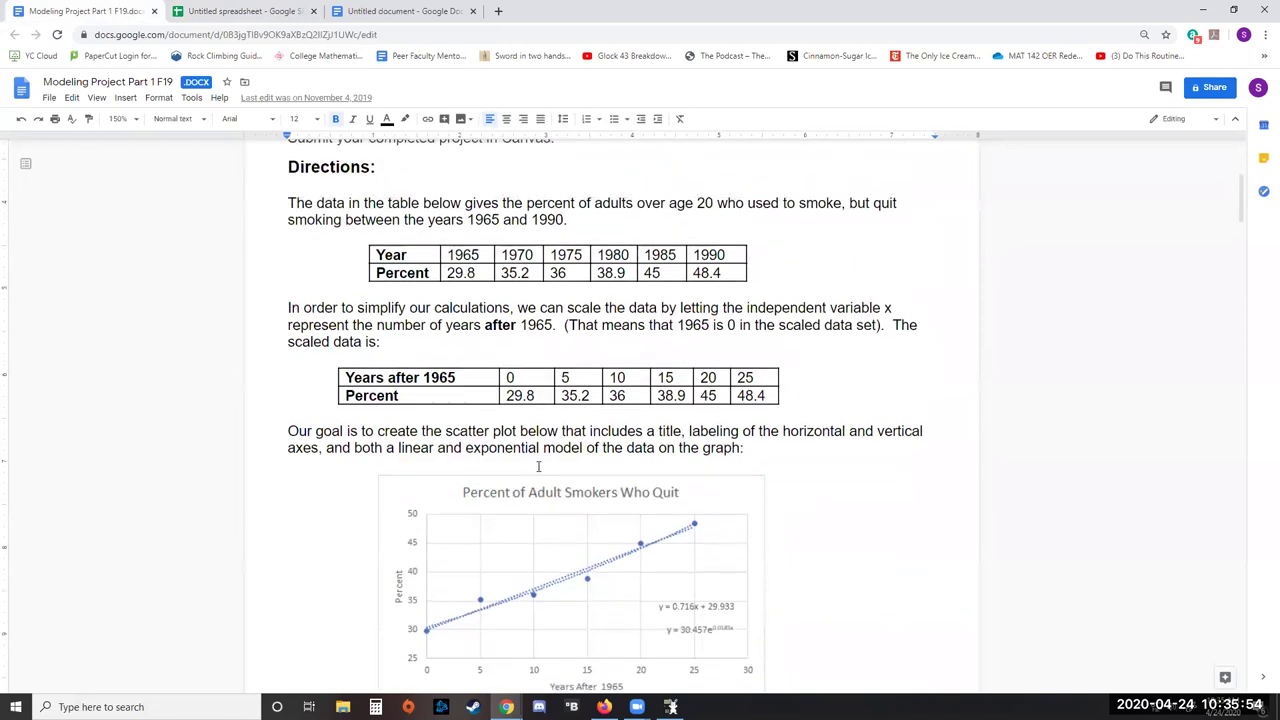
{"action": "scroll", "coordinate": [570, 400], "scroll_direction": "up", "scroll_amount": 2}
{"action": "scroll", "coordinate": [360, 441], "scroll_direction": "down", "scroll_amount": 1}
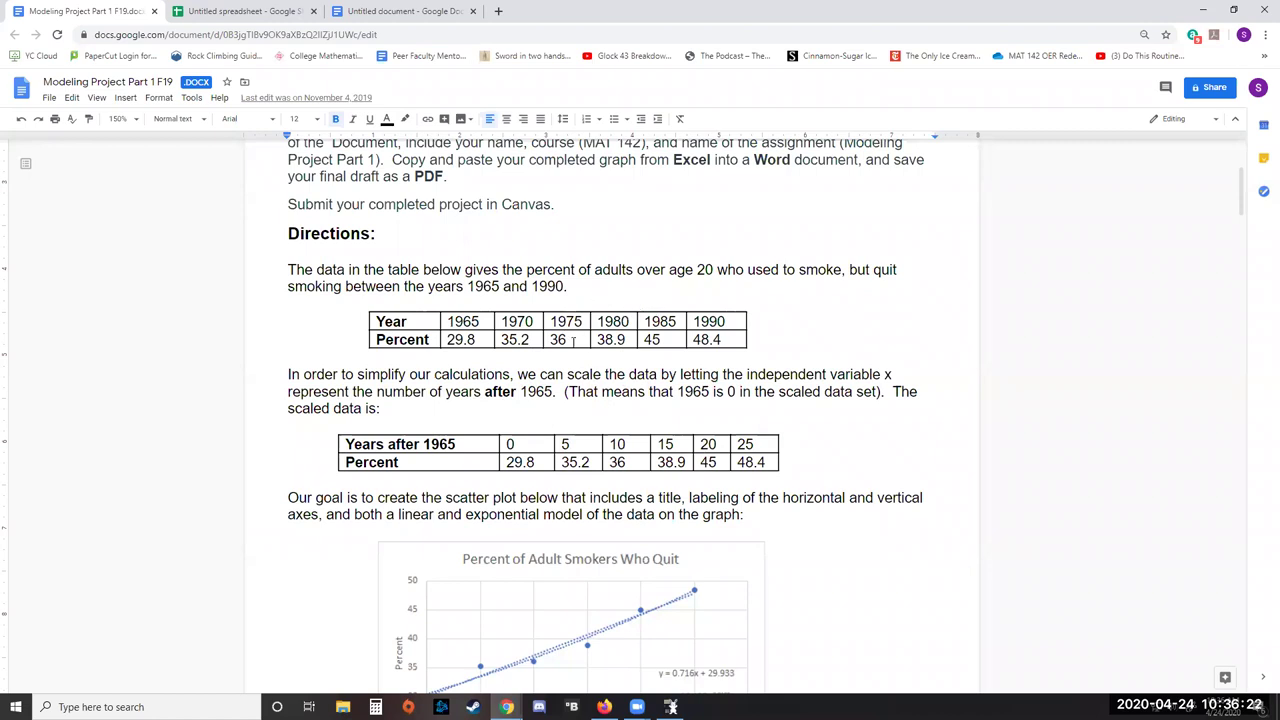
- Return to the untitled spreadsheet and insert a chart from the data in A4:B9
{"action": "left_click", "coordinate": [278, 10]}
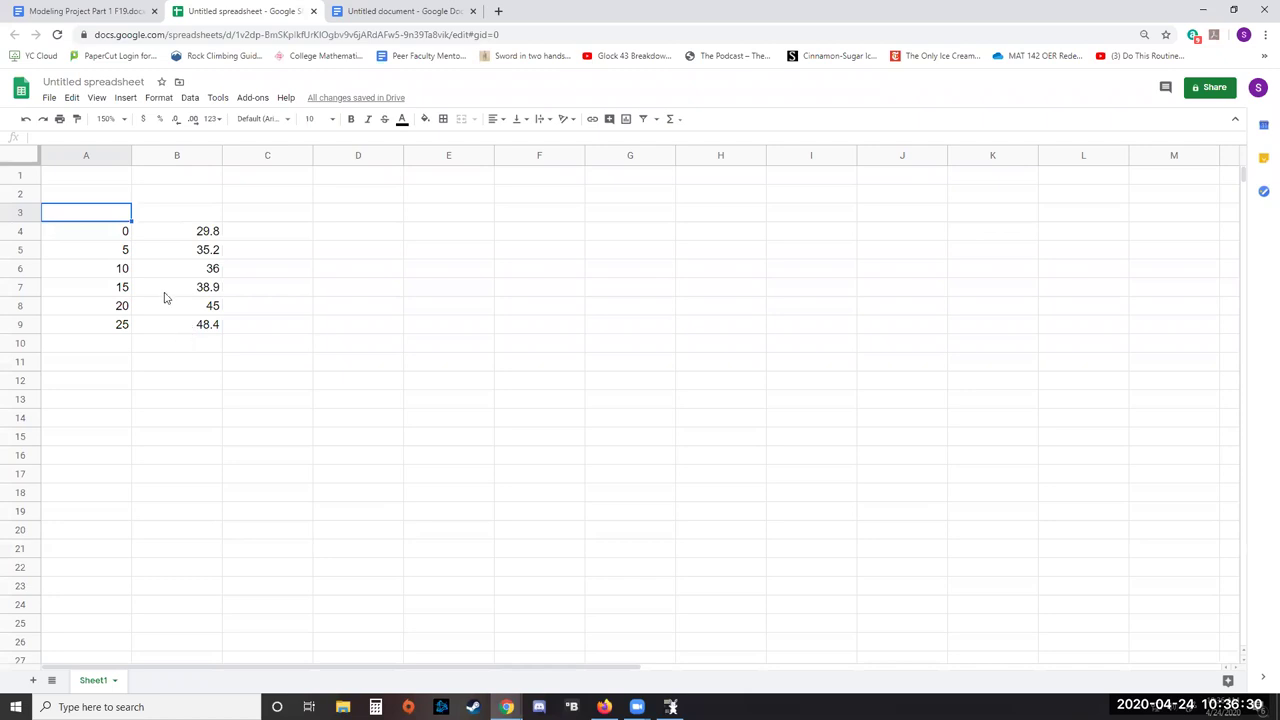
{"action": "left_click", "coordinate": [102, 234]}
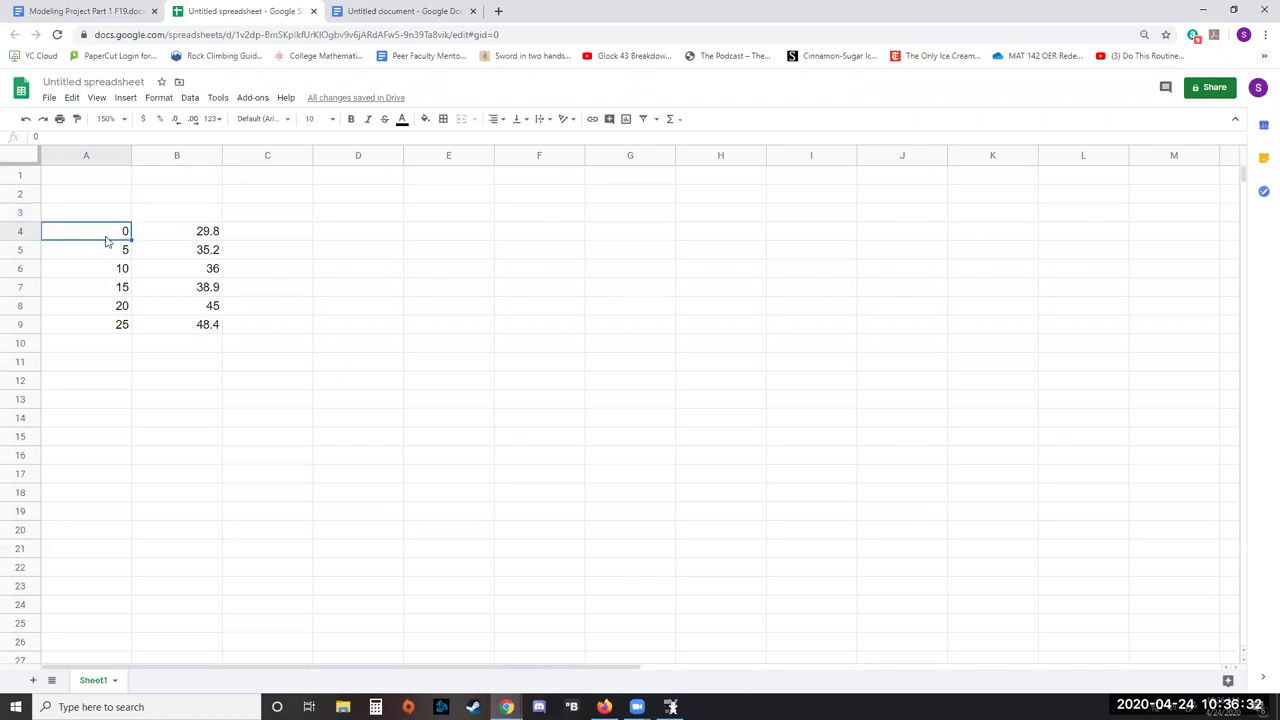
{"action": "left_click", "coordinate": [198, 331], "text": "shift"}
{"action": "left_click", "coordinate": [336, 310]}
{"action": "left_click", "coordinate": [107, 238]}
{"action": "left_click_drag", "start_coordinate": [89, 234], "coordinate": [188, 325]}
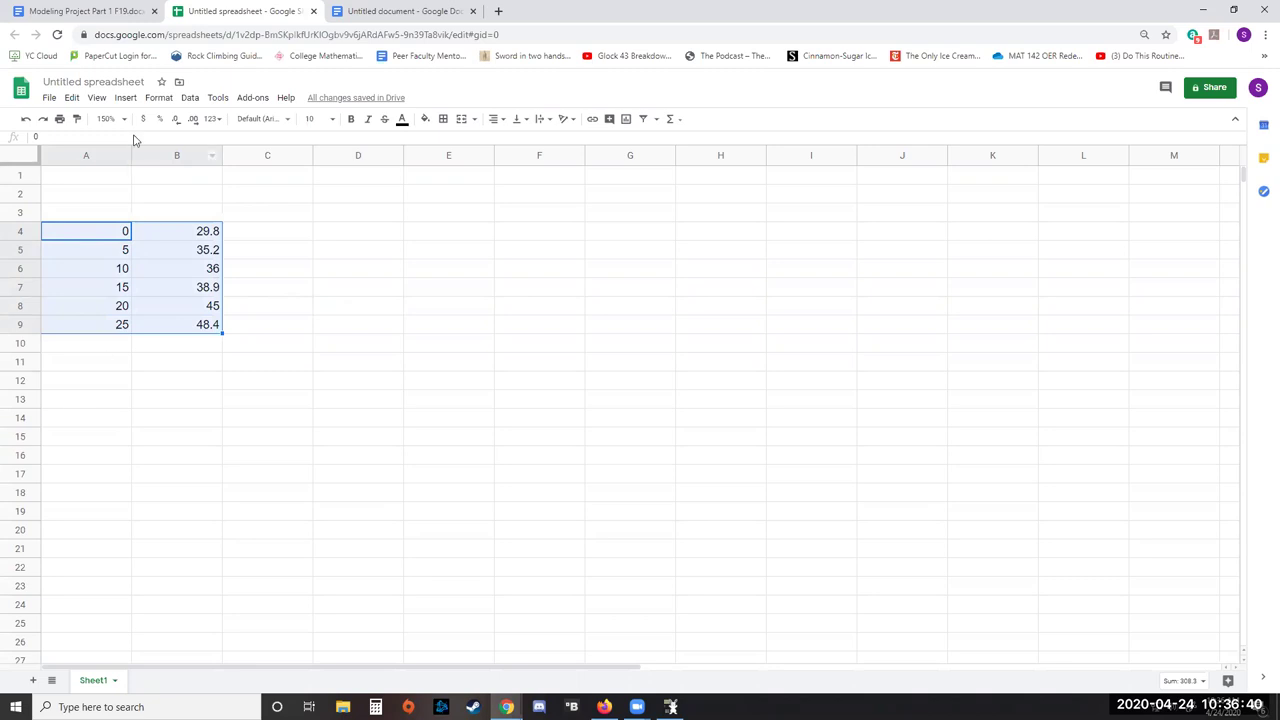
{"action": "left_click", "coordinate": [125, 98]}
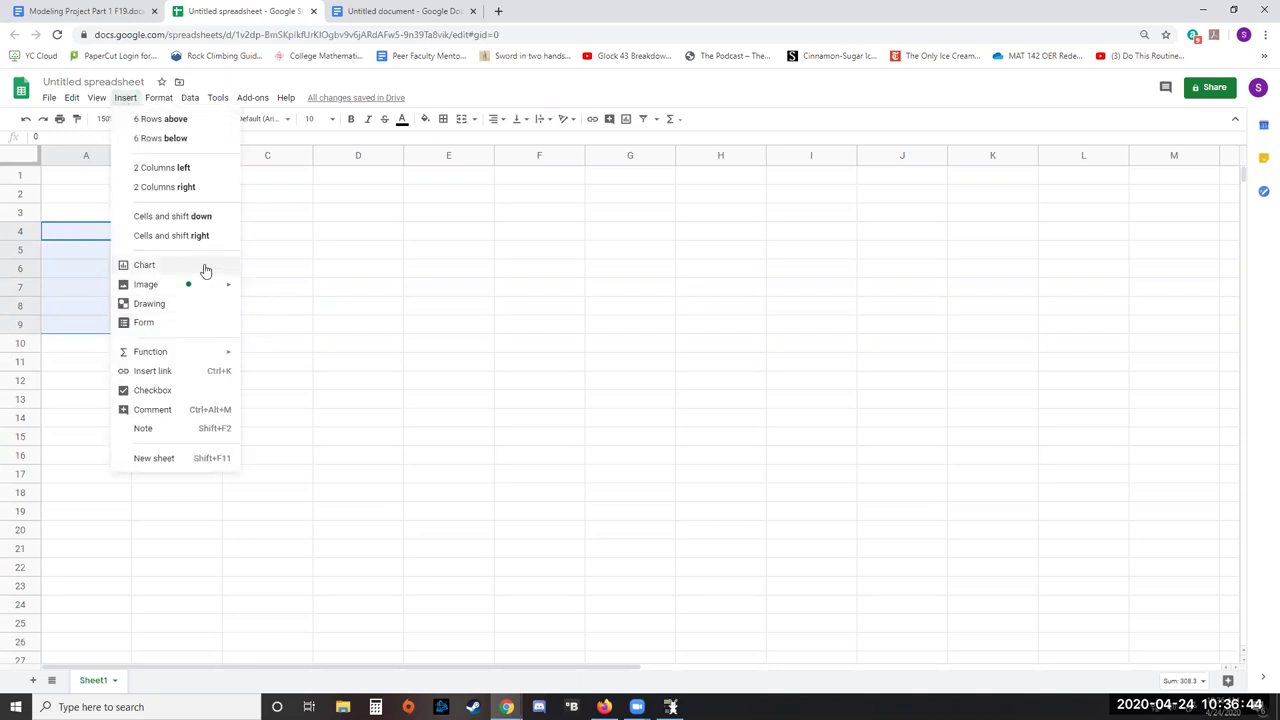
{"action": "left_click", "coordinate": [205, 270]}
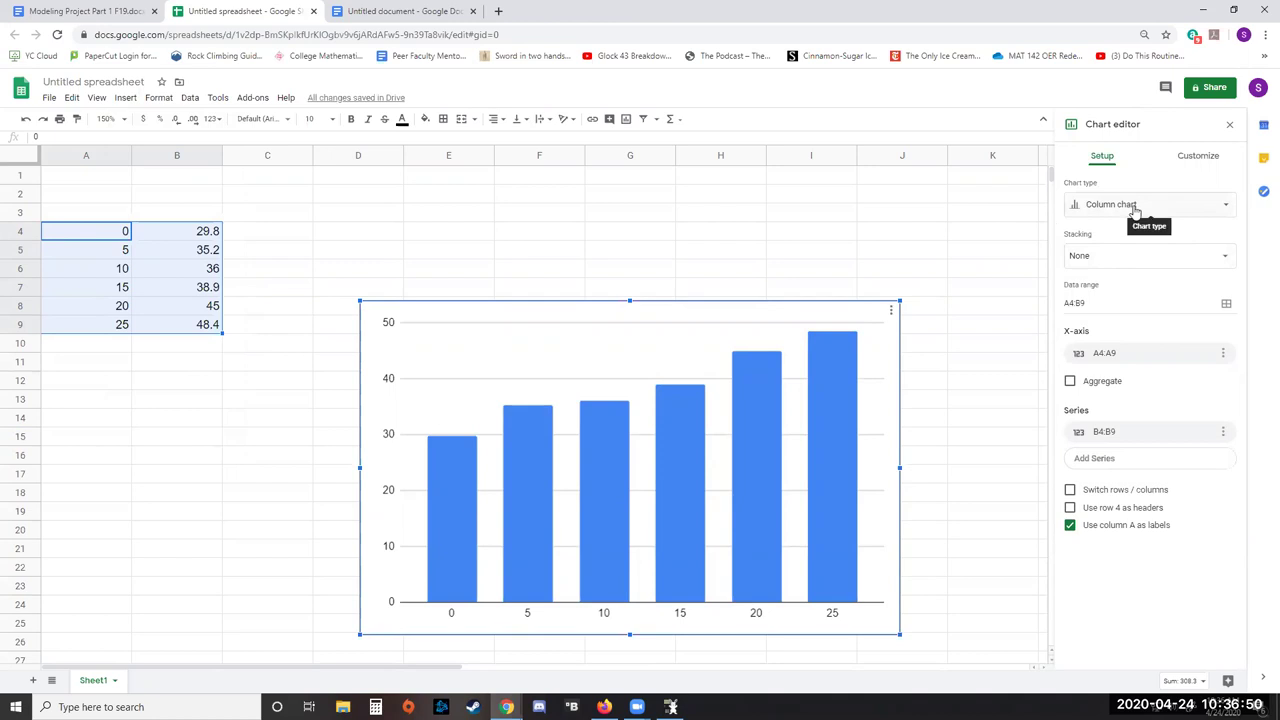
- Change the new chart's type to Scatter chart
{"action": "left_click", "coordinate": [1152, 209]}
{"action": "scroll", "coordinate": [1151, 314], "scroll_direction": "down", "scroll_amount": 5}
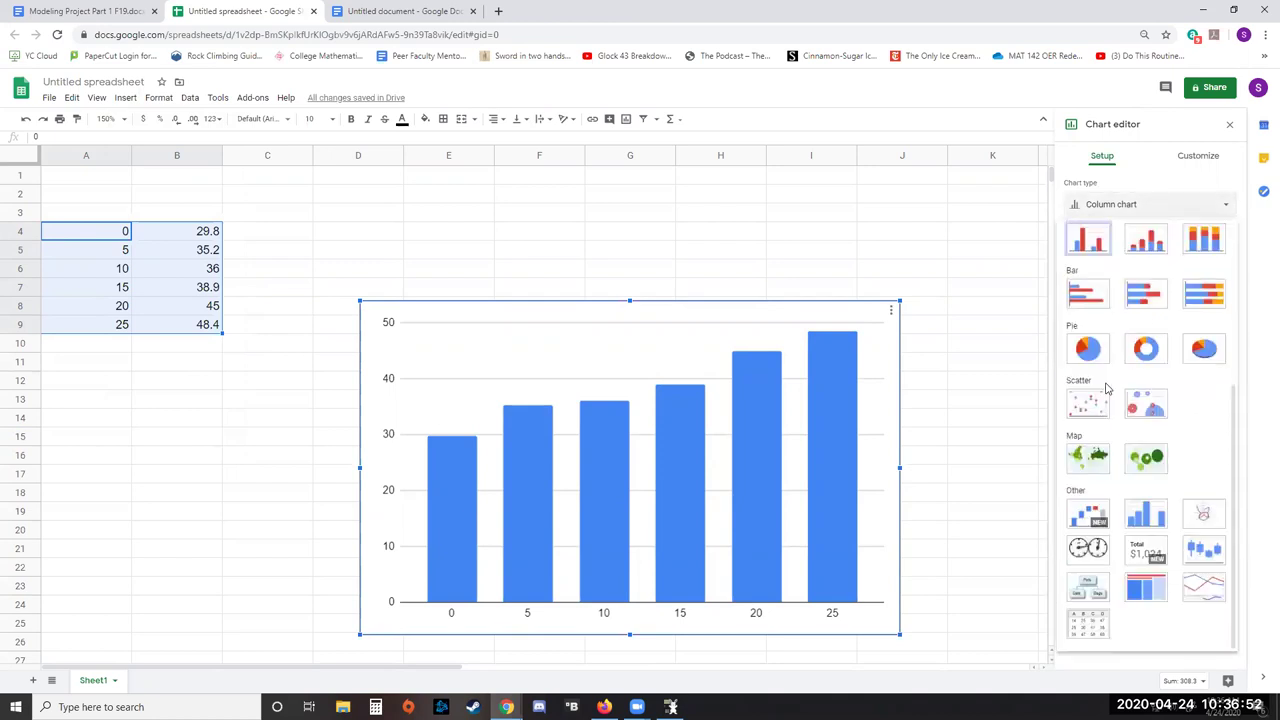
{"action": "left_click", "coordinate": [1080, 405]}
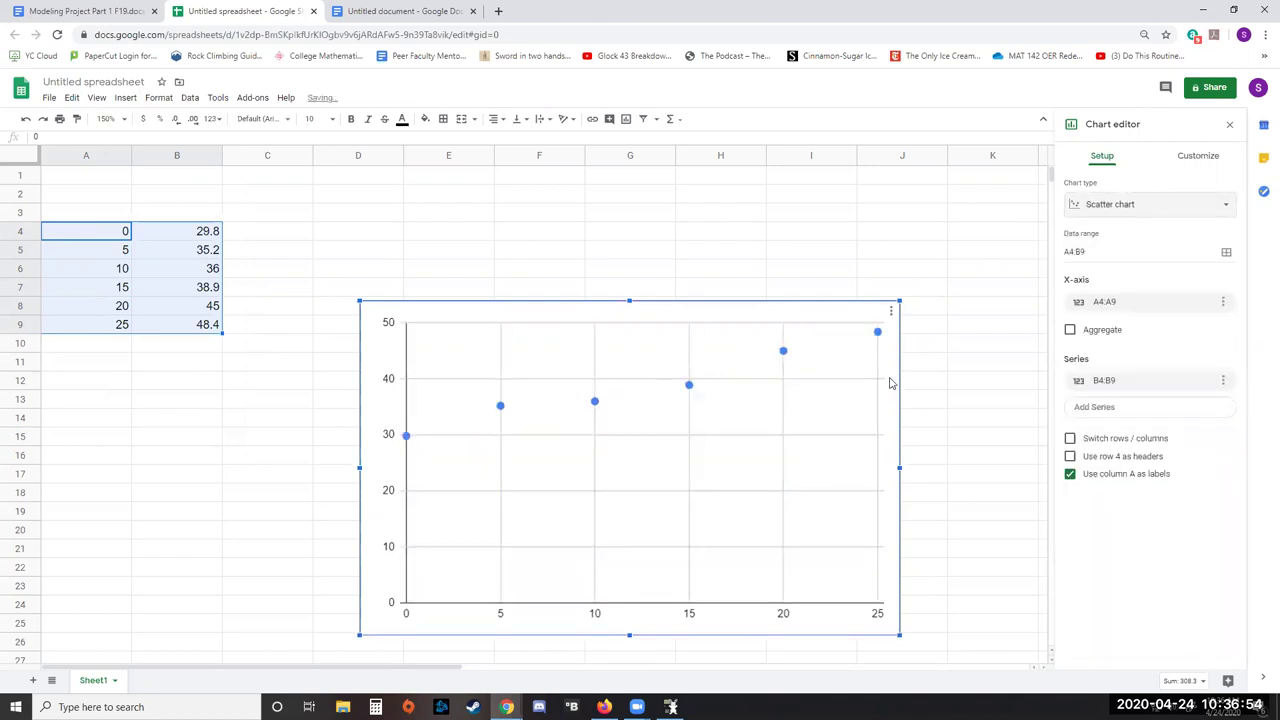
- Set the scatter chart's title to "Adult Smokers Who Quit" and leave the chart editor
{"action": "left_click", "coordinate": [1185, 157]}
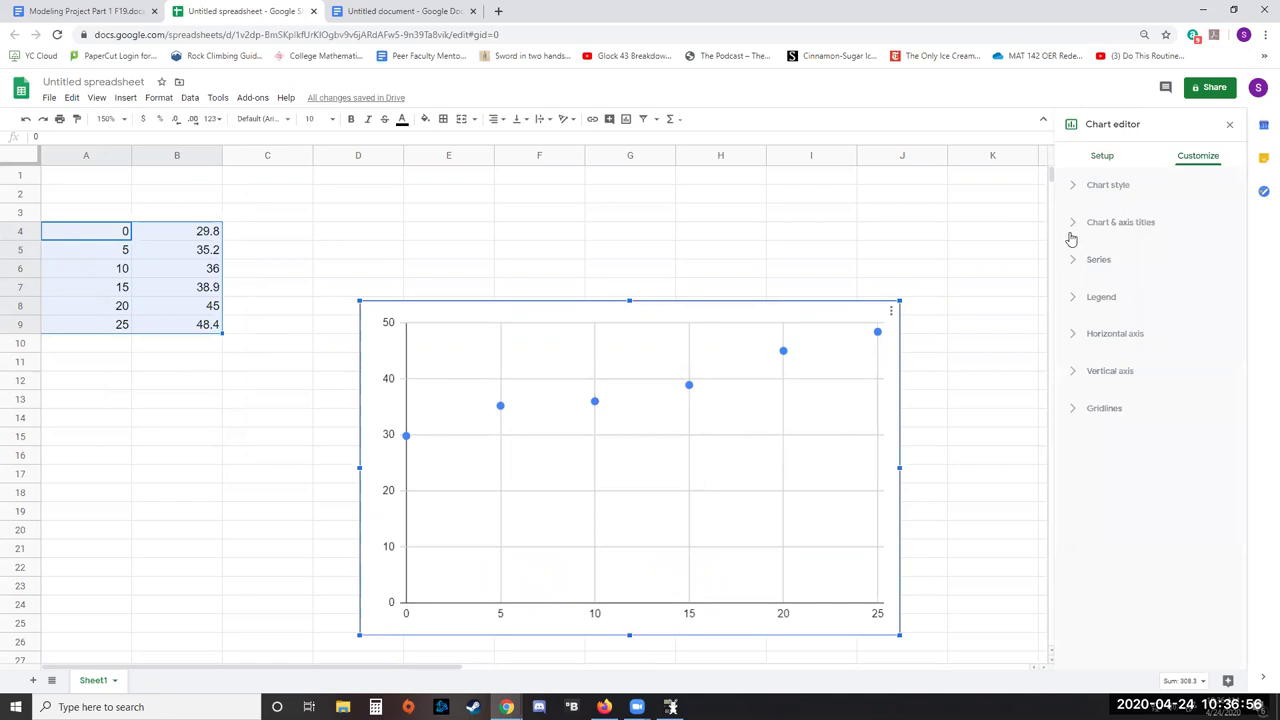
{"action": "left_click", "coordinate": [1120, 223]}
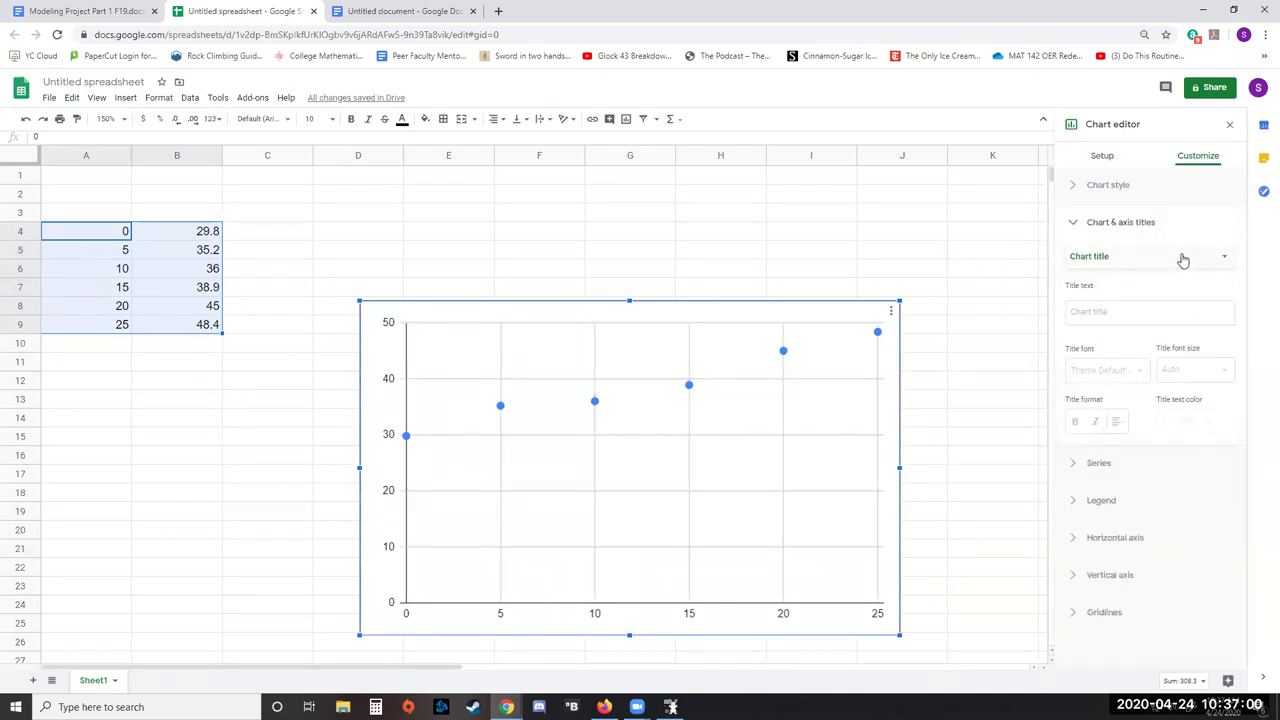
{"action": "left_click", "coordinate": [1096, 310]}
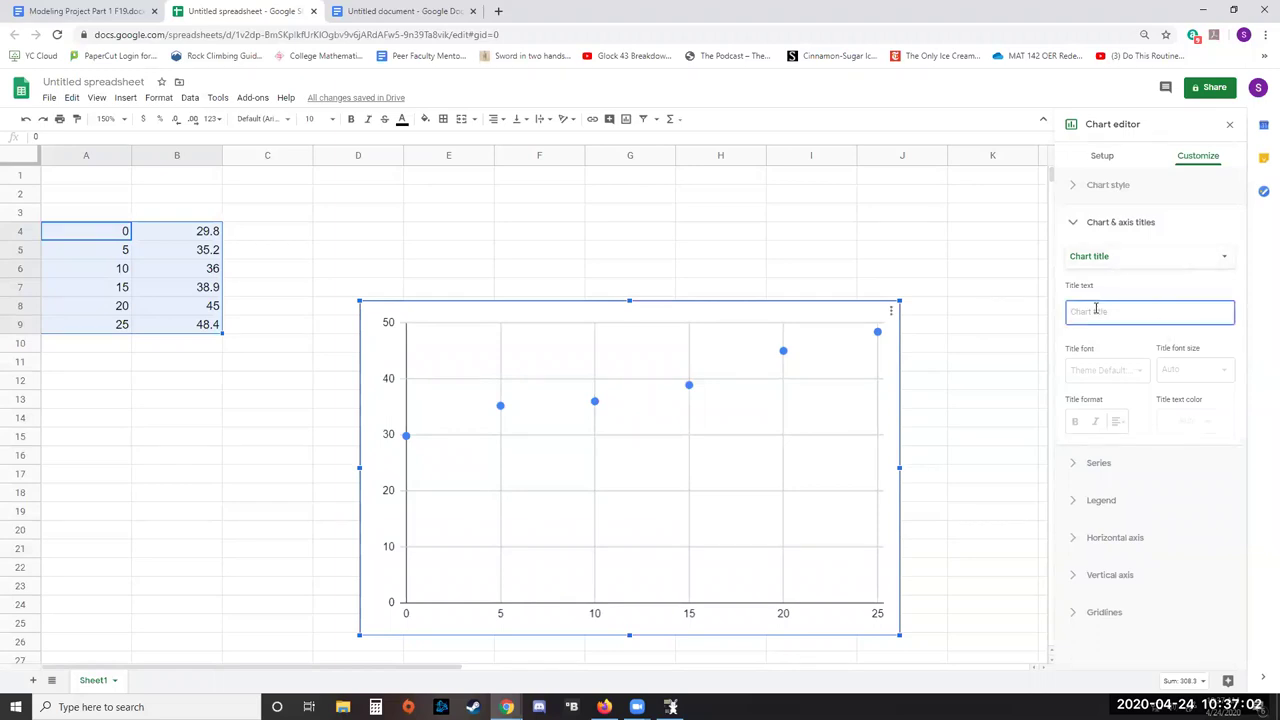
{"action": "type", "text": "Adult Smokers Who Quit"}
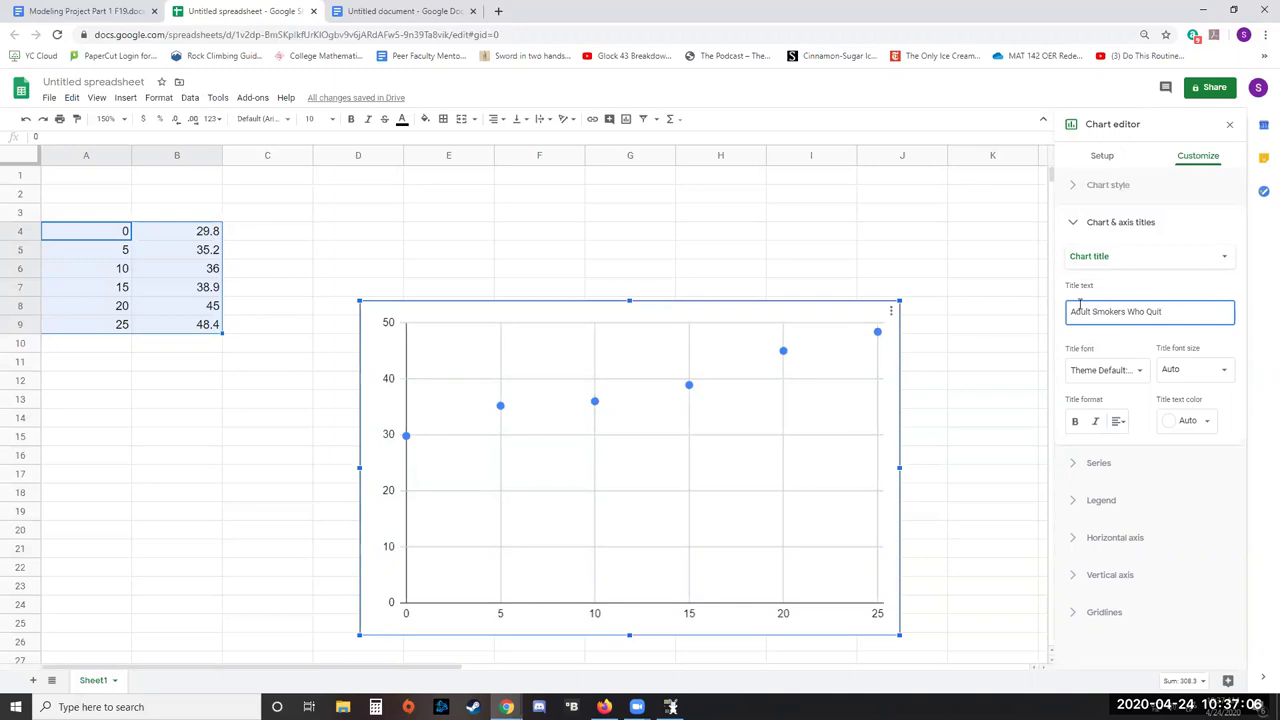
{"action": "left_click", "coordinate": [997, 290]}
- Reopen the scatter chart for editing
{"action": "left_click", "coordinate": [794, 334]}
{"action": "left_click", "coordinate": [891, 311]}
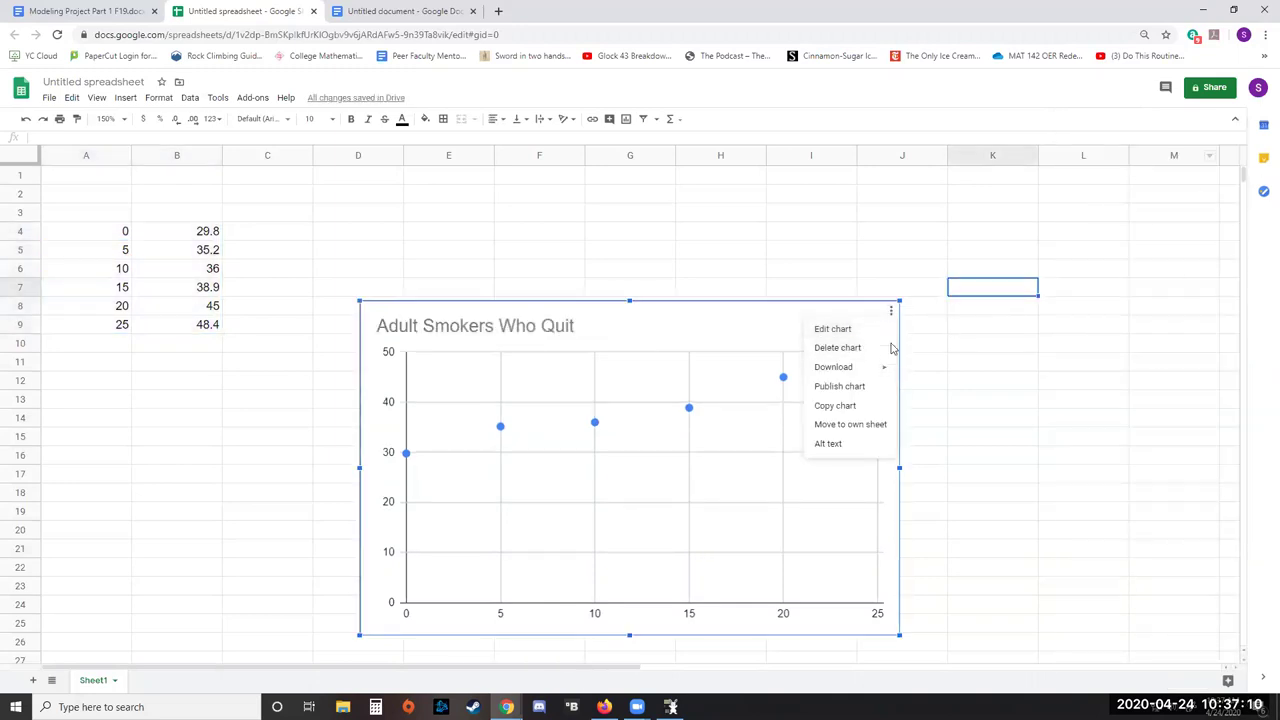
{"action": "left_click", "coordinate": [791, 323]}
{"action": "left_click", "coordinate": [890, 311]}
{"action": "left_click", "coordinate": [838, 331]}
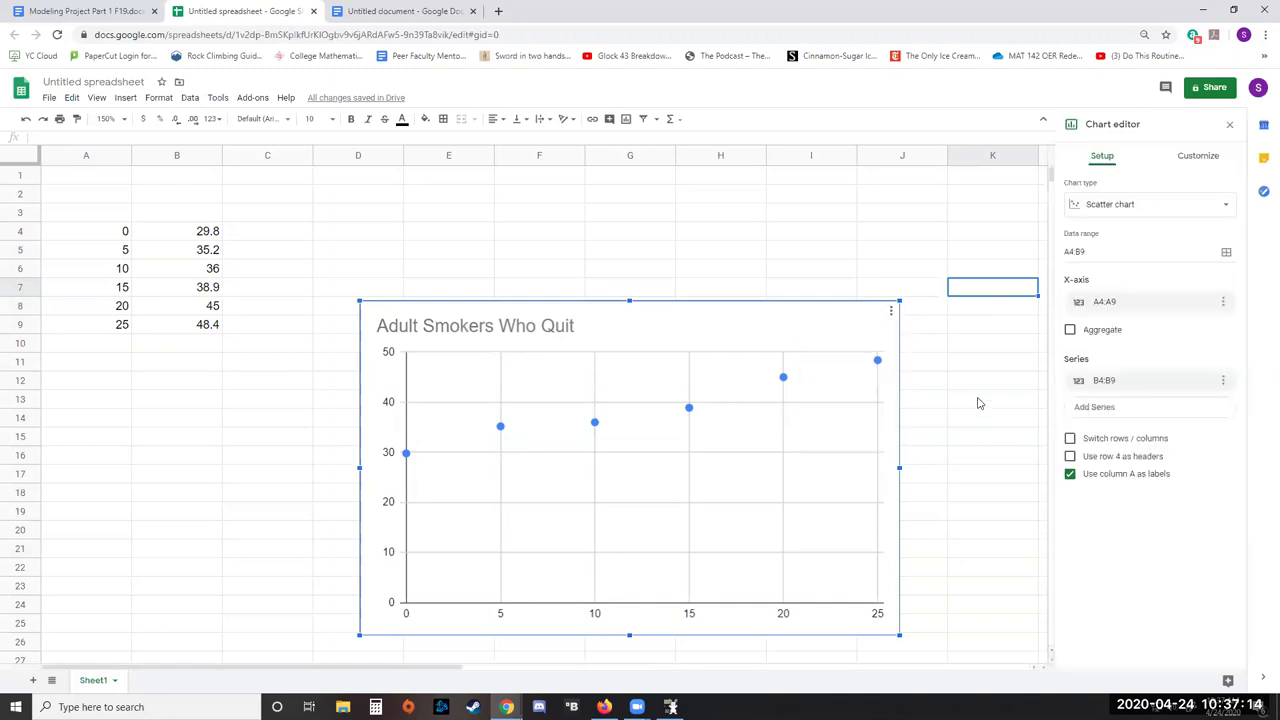
- Set the chart's horizontal axis title to "Years After 1965"
{"action": "left_click", "coordinate": [1194, 163]}
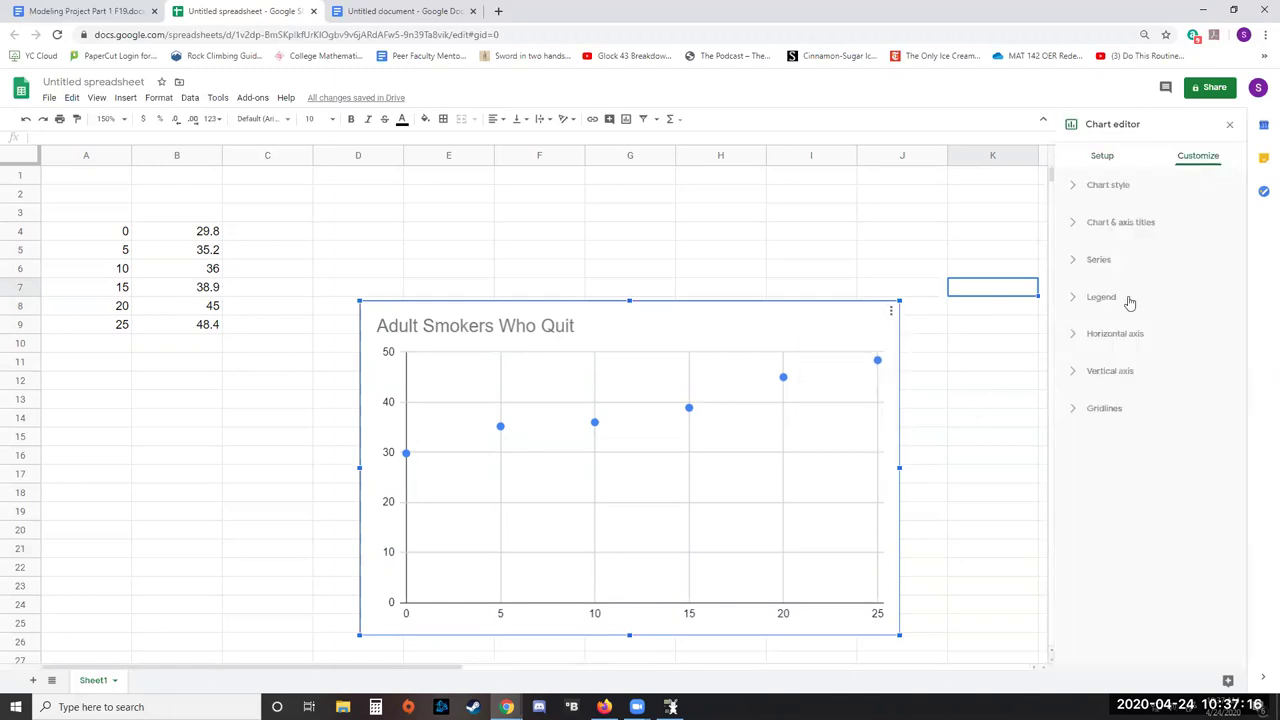
{"action": "left_click", "coordinate": [1117, 226]}
{"action": "left_click", "coordinate": [1147, 268]}
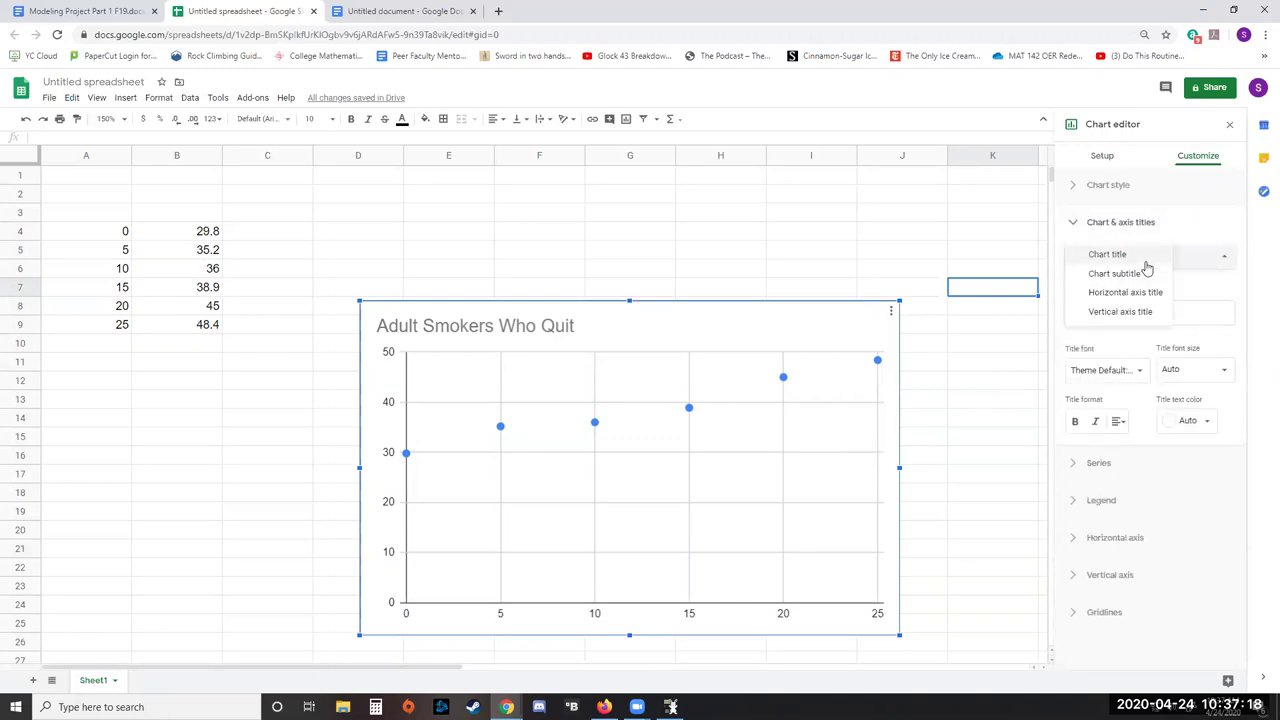
{"action": "left_click", "coordinate": [1146, 262]}
{"action": "left_click", "coordinate": [1090, 262]}
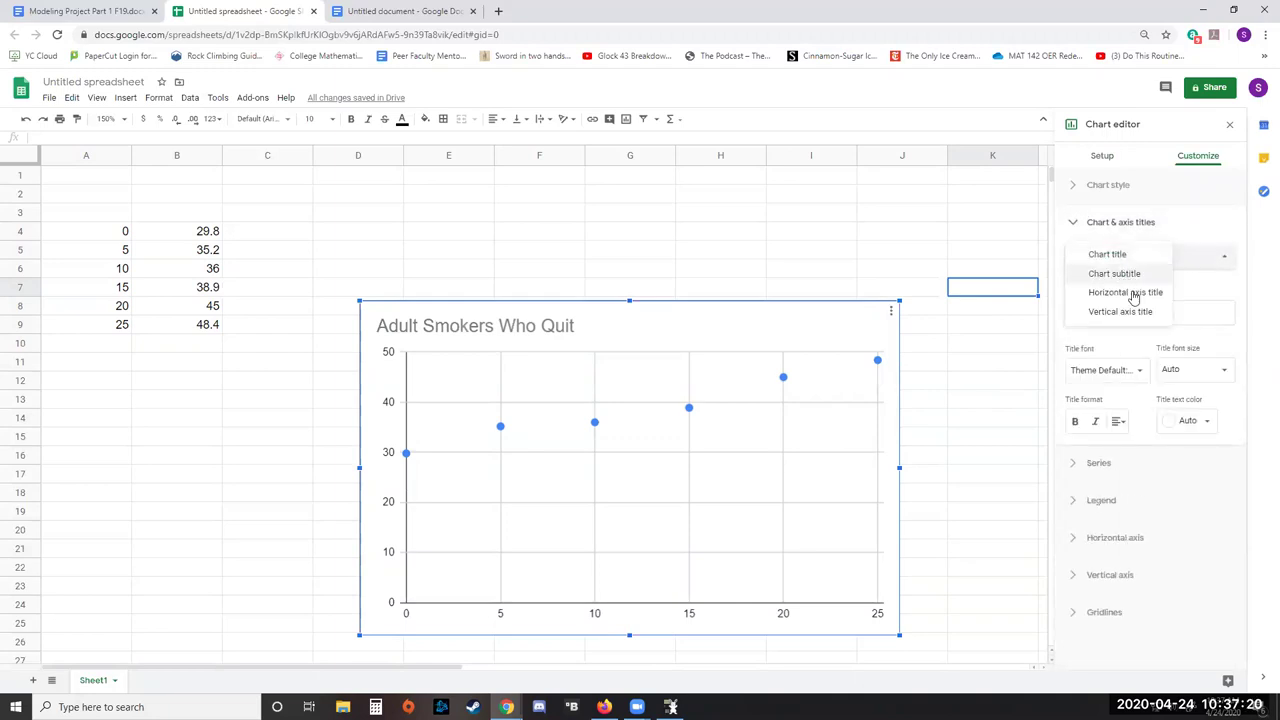
{"action": "left_click", "coordinate": [1125, 292]}
{"action": "left_click", "coordinate": [1117, 309]}
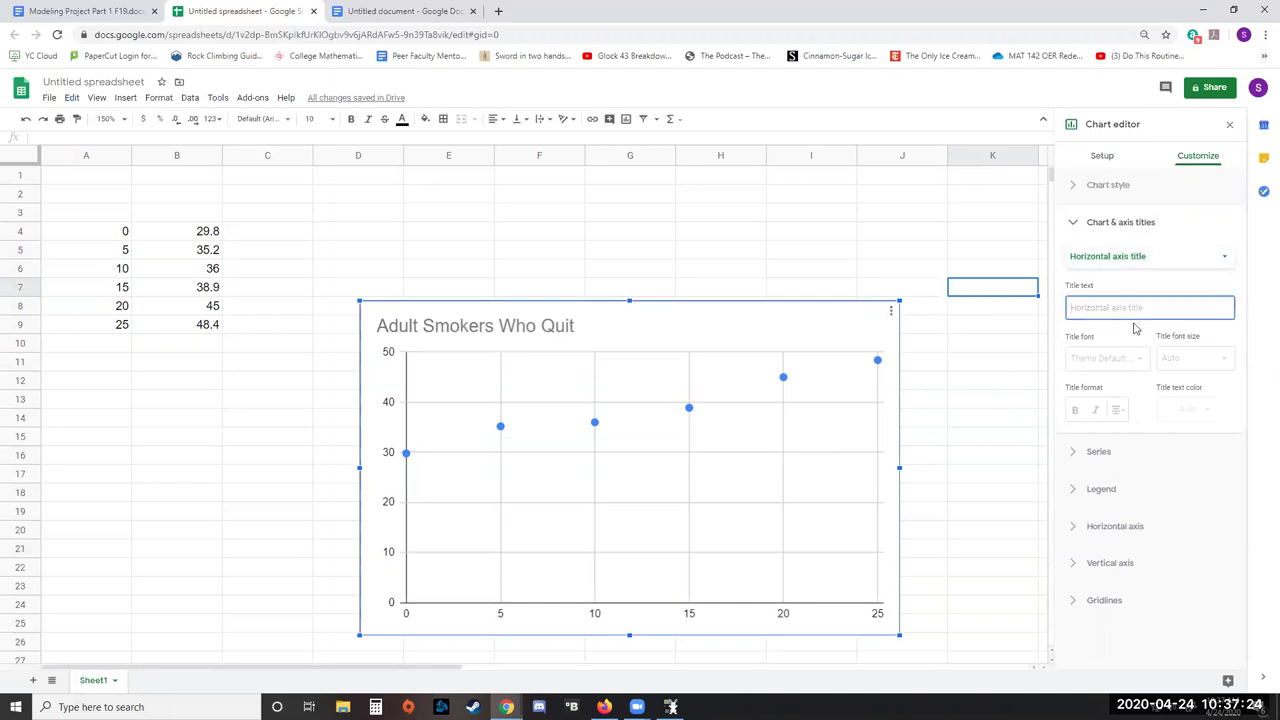
{"action": "type", "text": "Years A"}
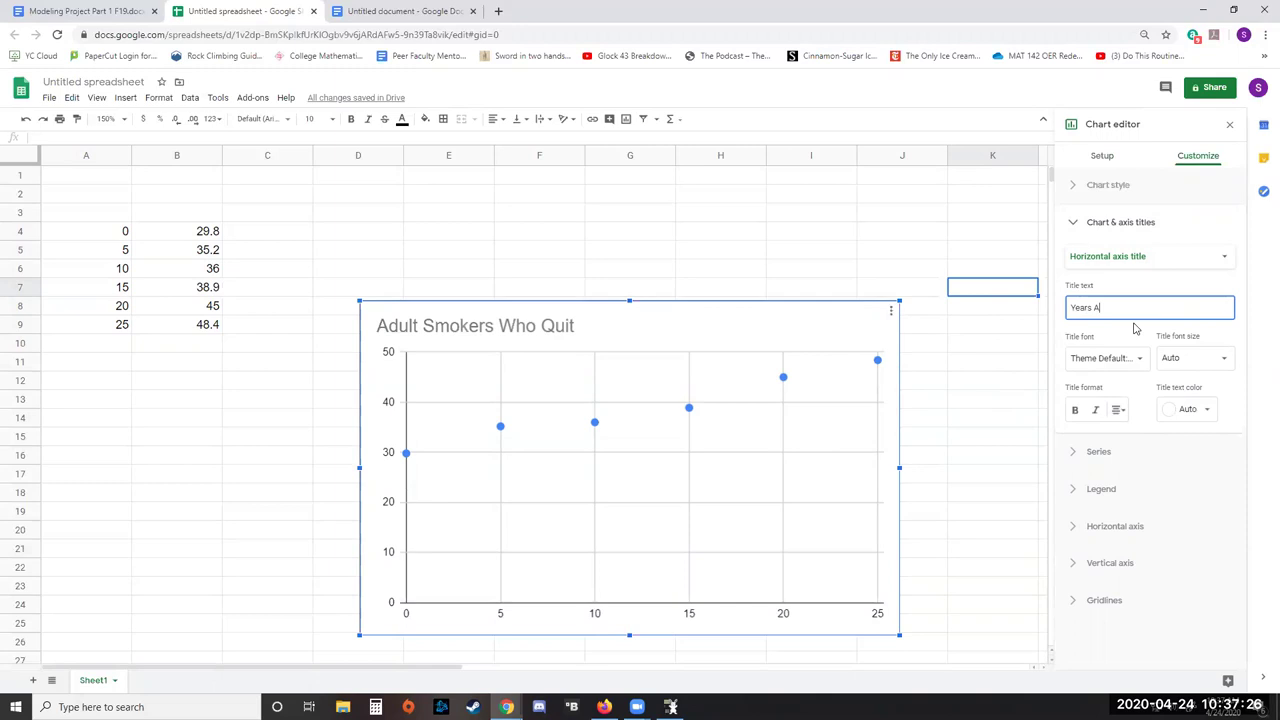
{"action": "type", "text": "fter 1965"}
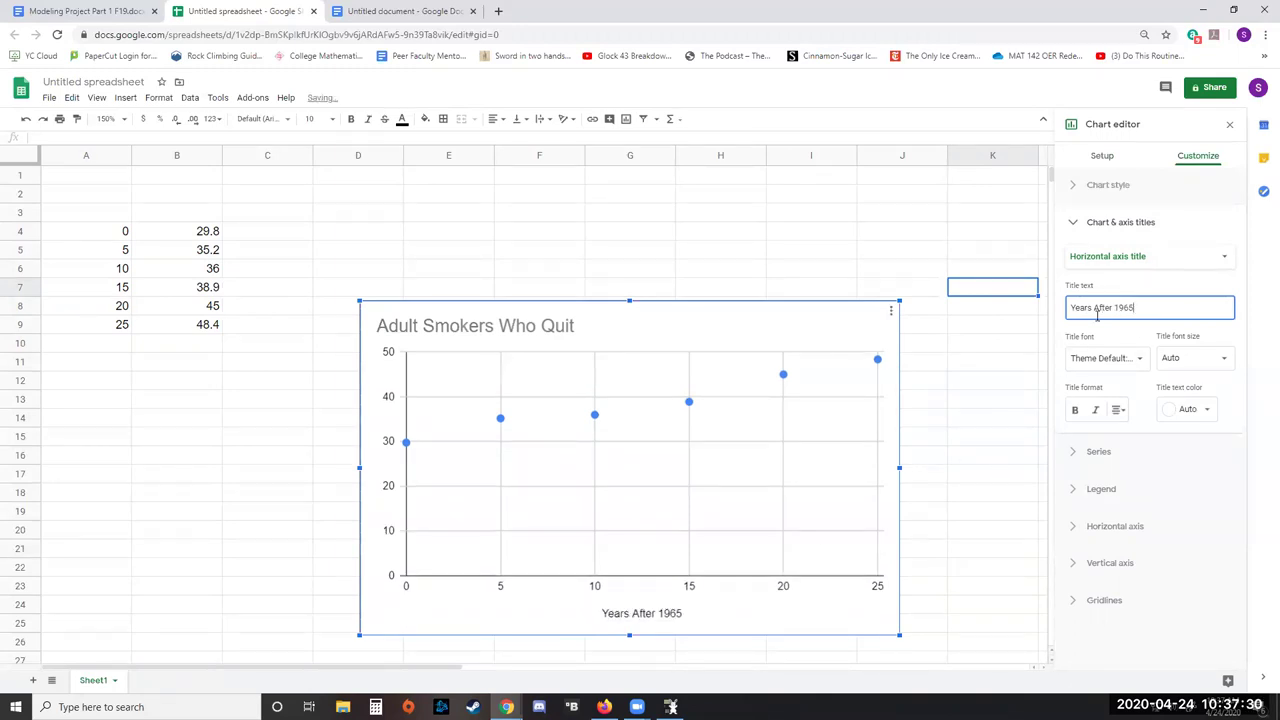
{"action": "left_click", "coordinate": [1134, 259]}
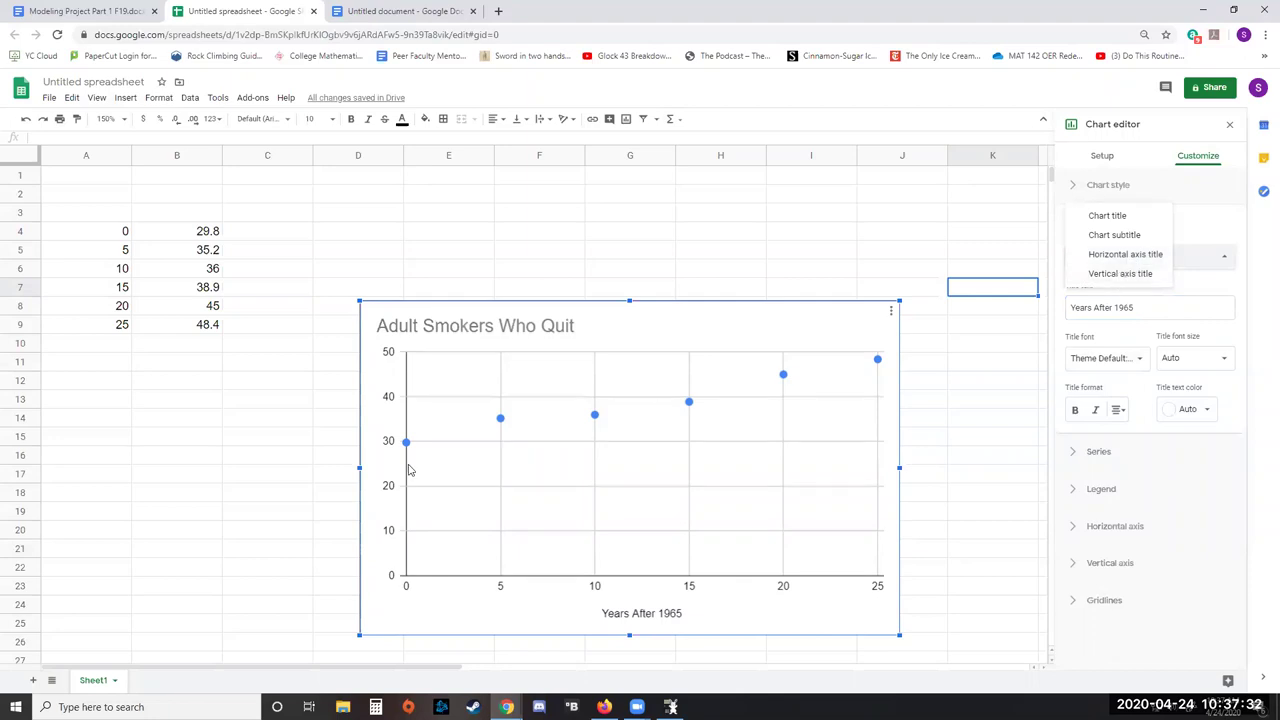
{"action": "left_click", "coordinate": [1219, 287]}
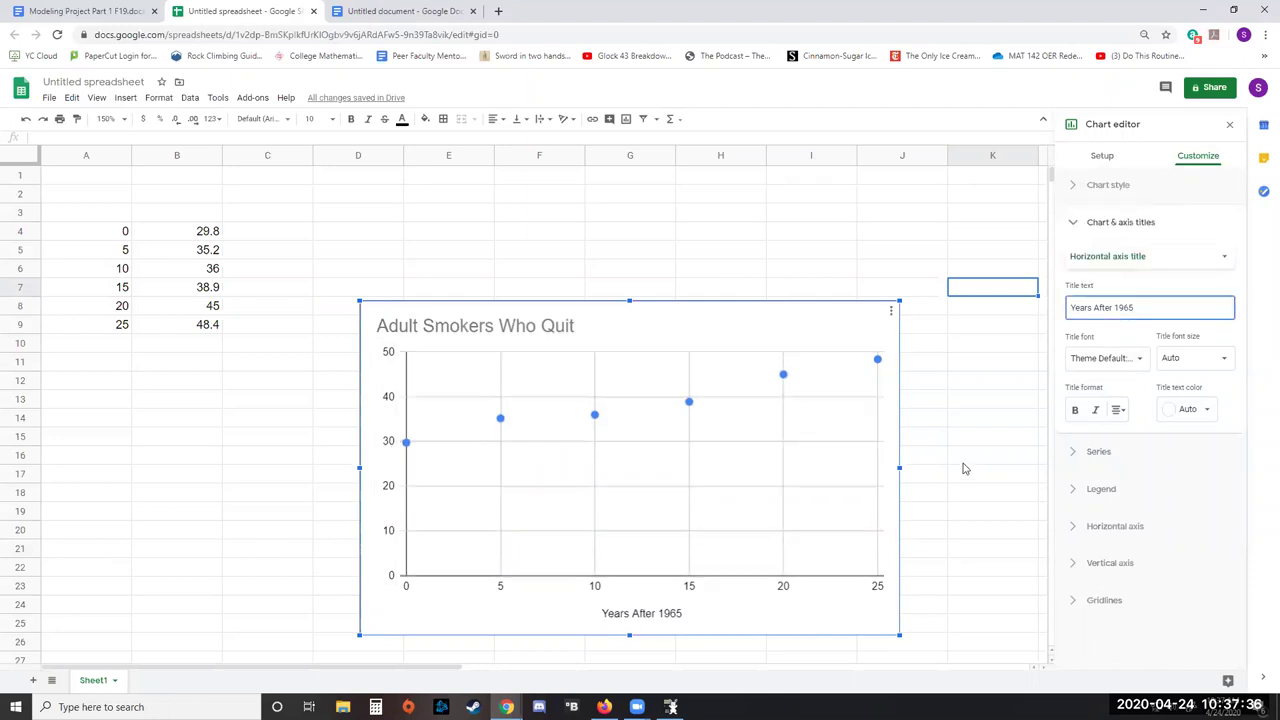
- Add a linear trendline to the chart's data series and label it with its equation
{"action": "left_click", "coordinate": [1093, 454]}
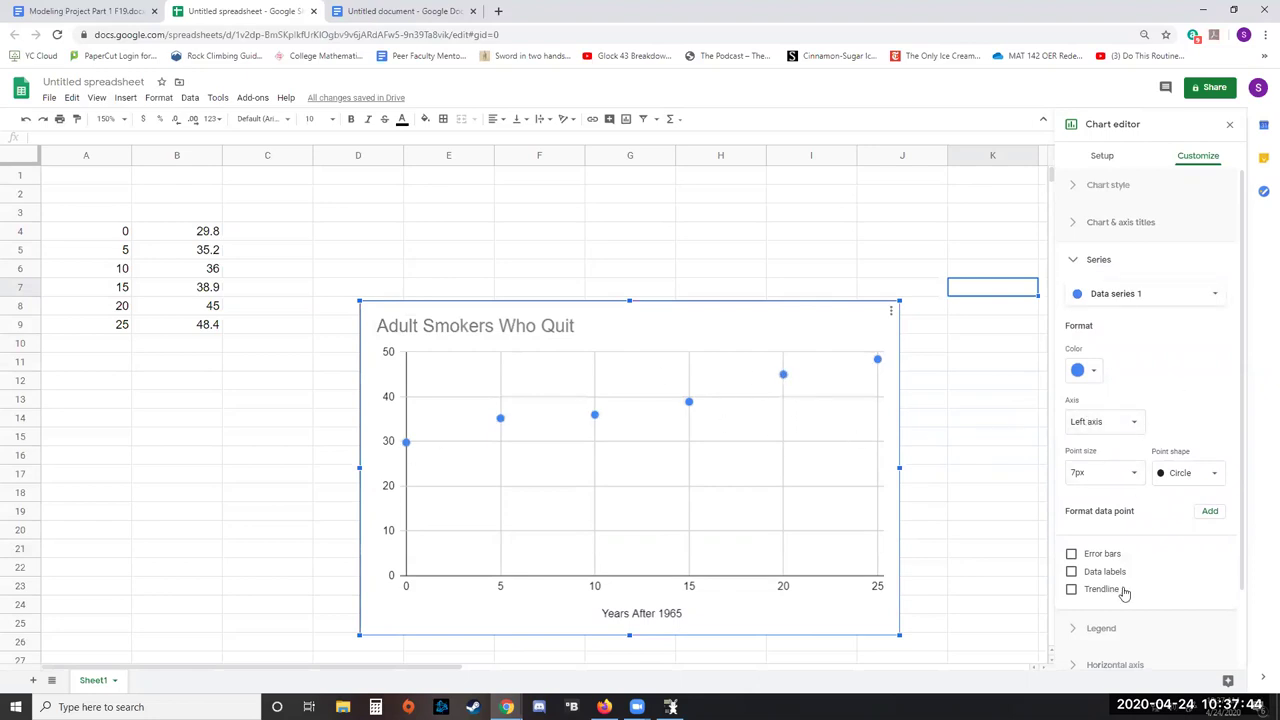
{"action": "left_click", "coordinate": [1071, 589]}
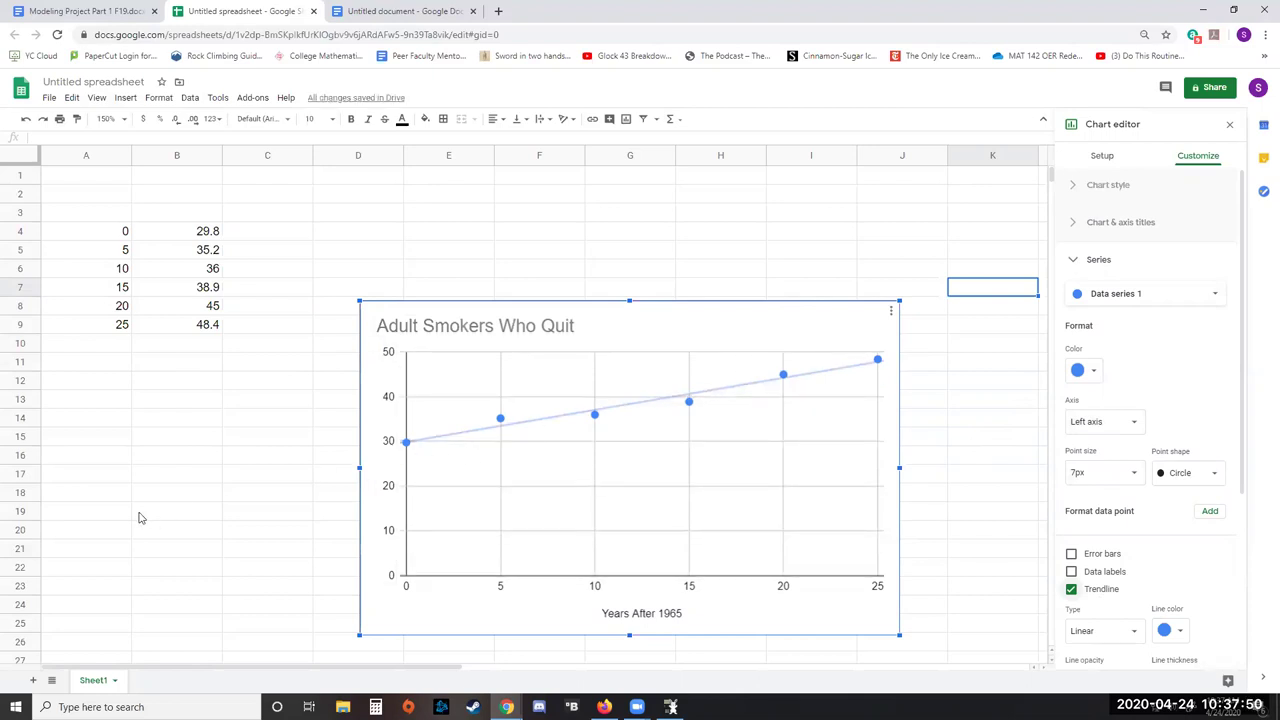
{"action": "scroll", "coordinate": [262, 488], "scroll_direction": "down", "scroll_amount": 1}
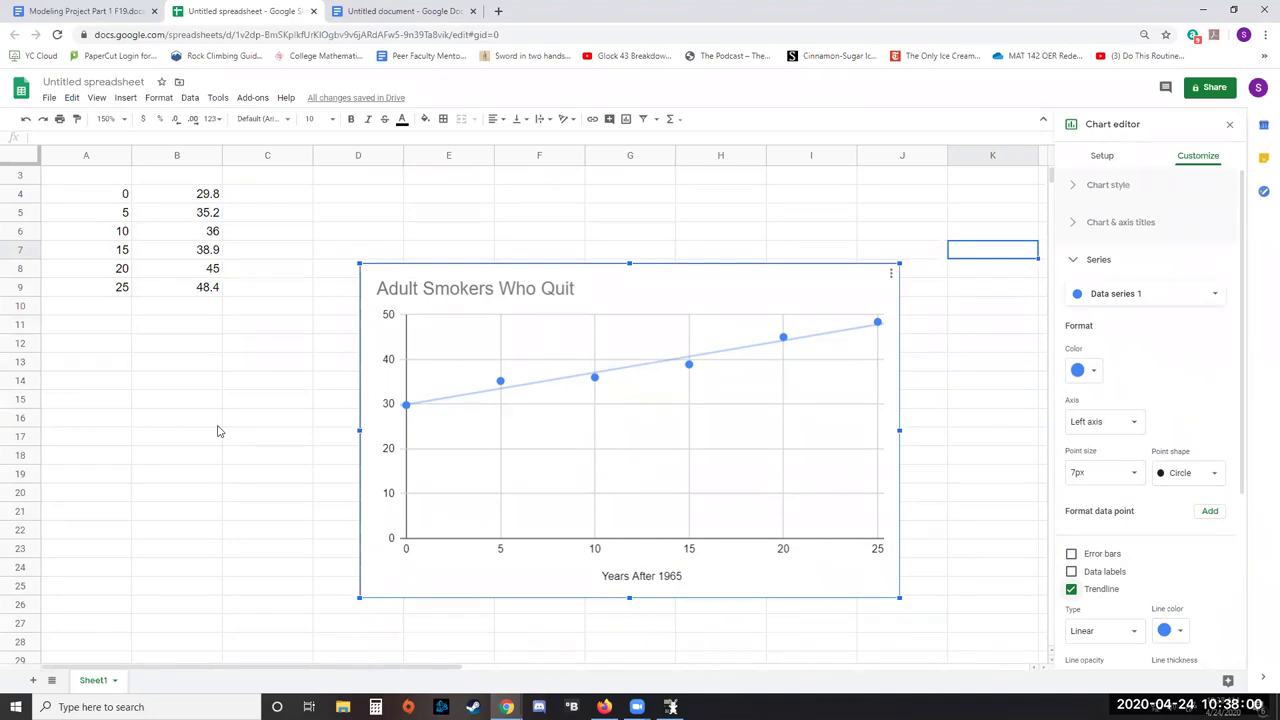
{"action": "scroll", "coordinate": [1112, 456], "scroll_direction": "down", "scroll_amount": 1}
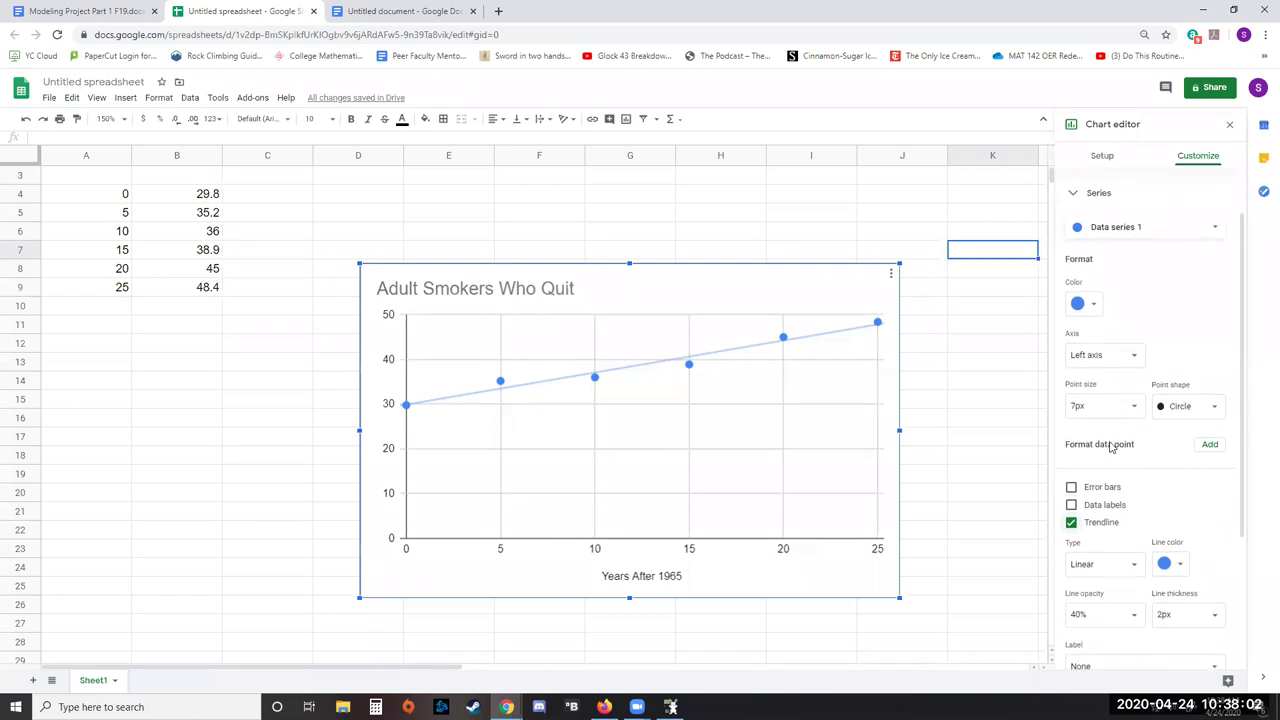
{"action": "scroll", "coordinate": [1118, 472], "scroll_direction": "down", "scroll_amount": 1}
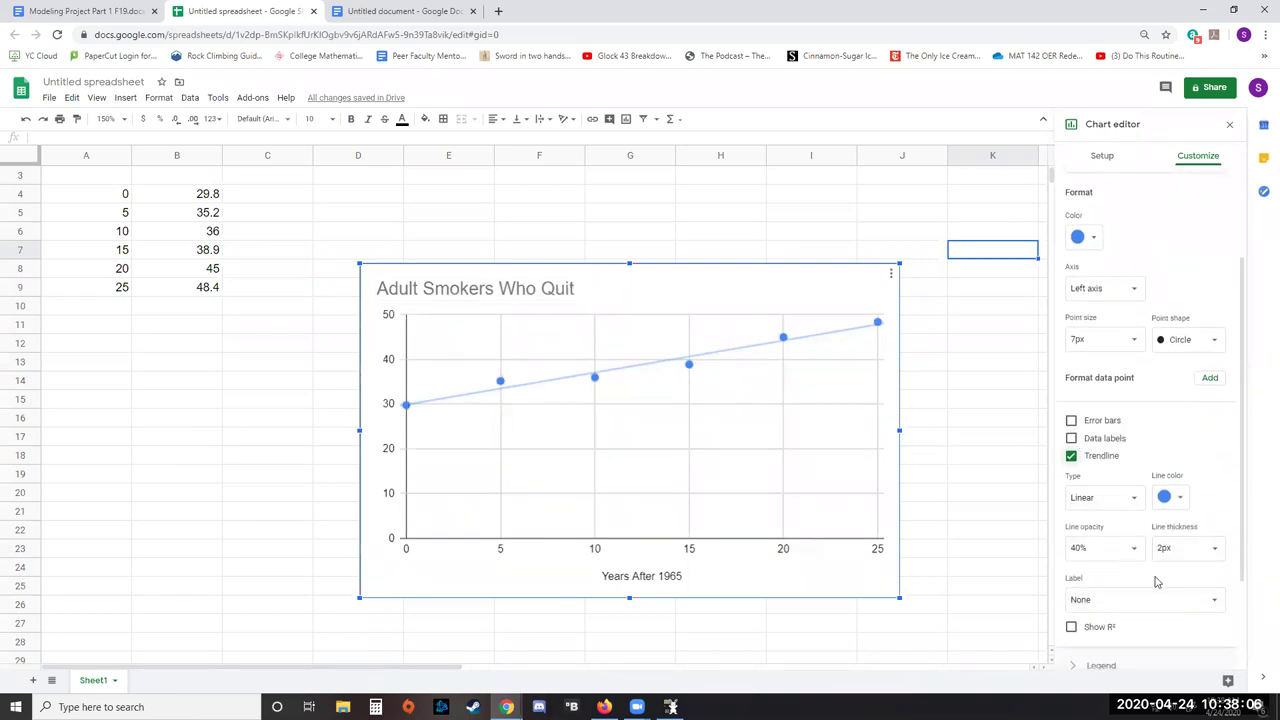
{"action": "left_click", "coordinate": [1128, 602]}
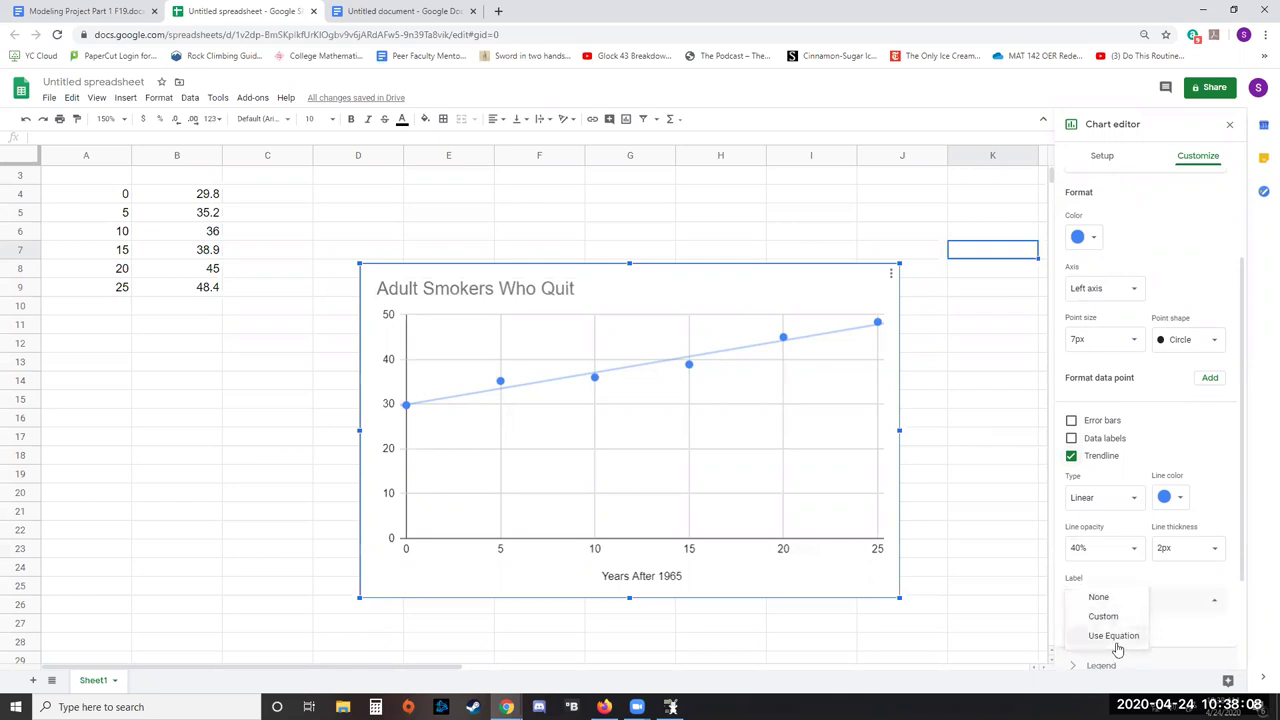
{"action": "left_click", "coordinate": [1114, 637]}
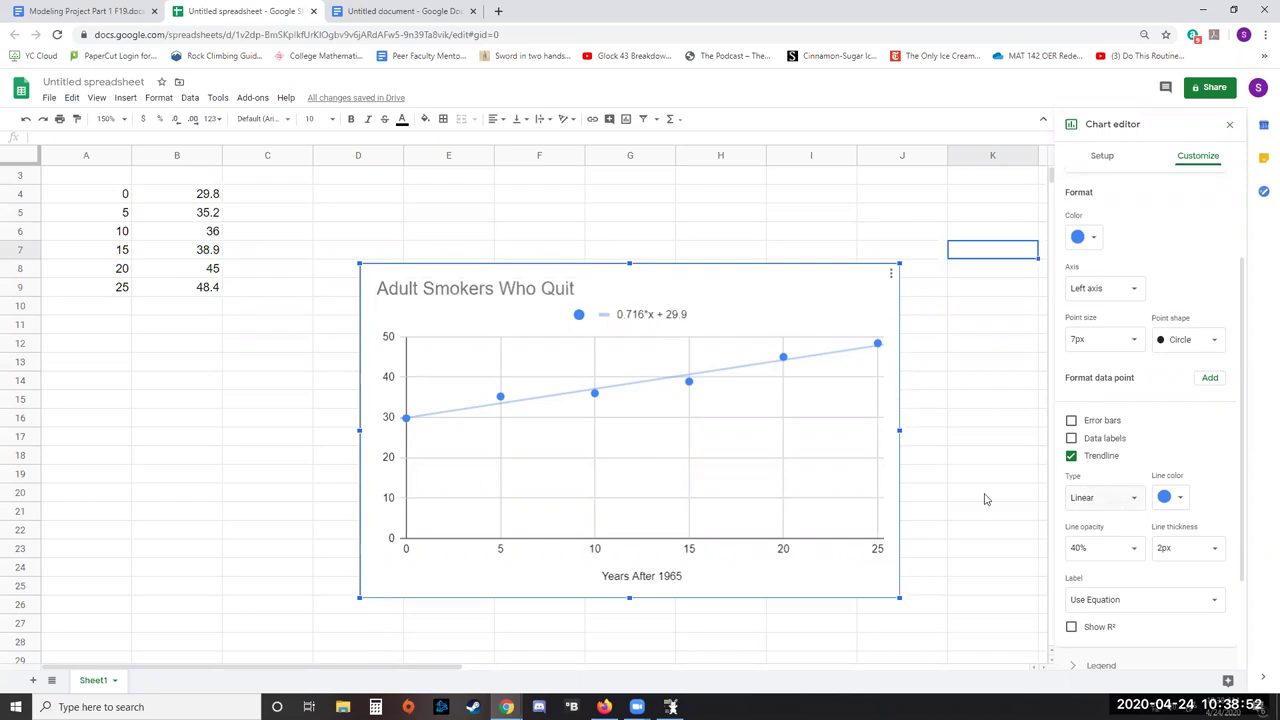
- Change the trendline type to Exponential
{"action": "left_click", "coordinate": [1136, 503]}
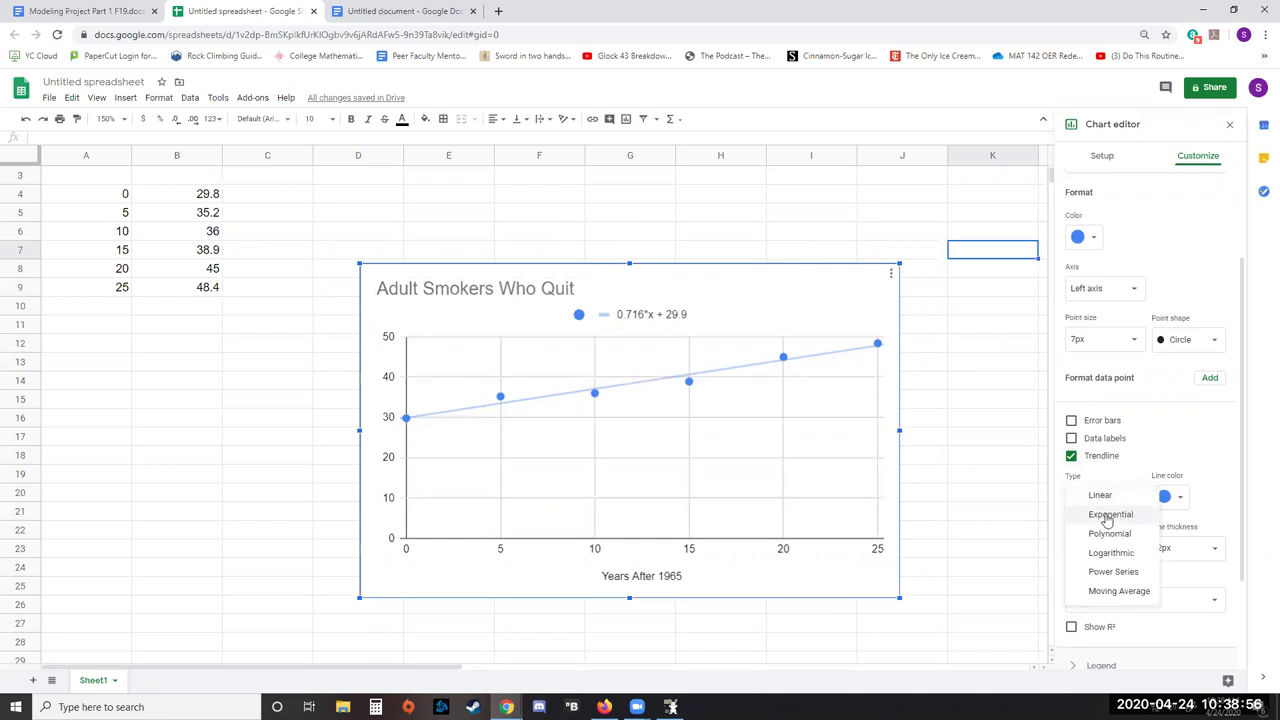
{"action": "left_click", "coordinate": [1105, 514]}
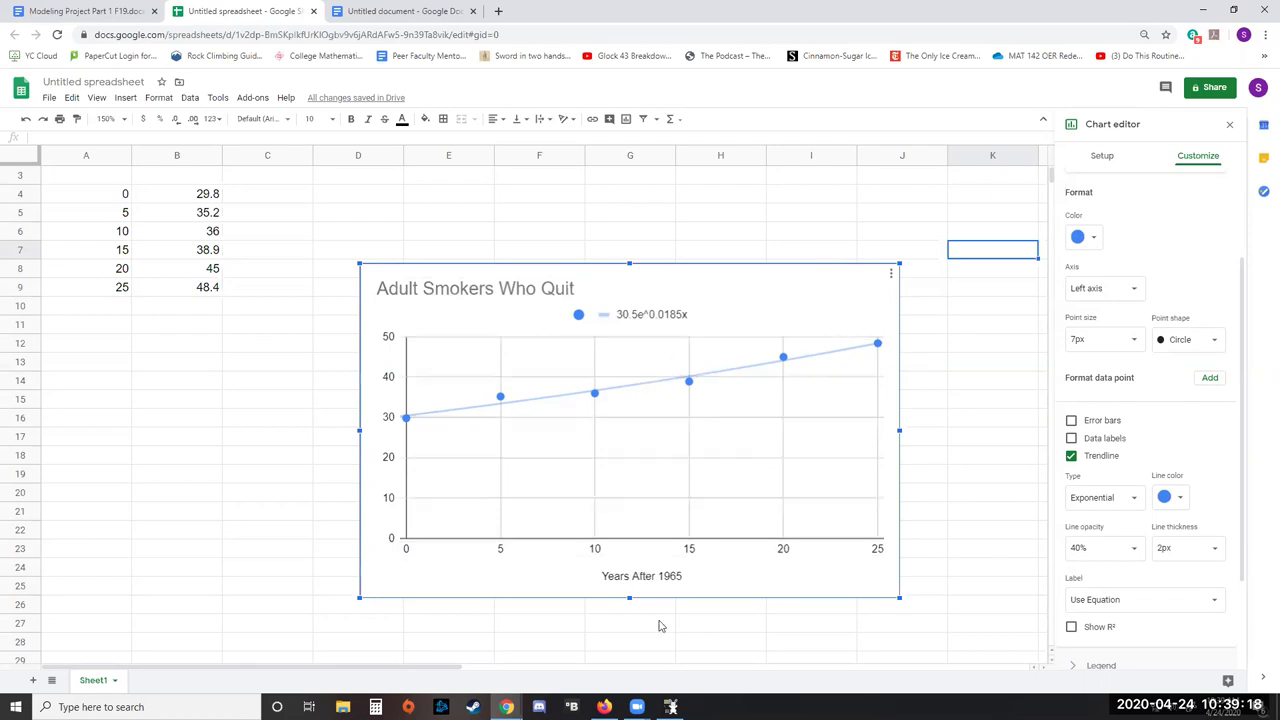
- Switch to the Wabbitemu TI-84 calculator, turn it on and enter the exponential model's coefficient 30.5
{"action": "left_click", "coordinate": [671, 707]}
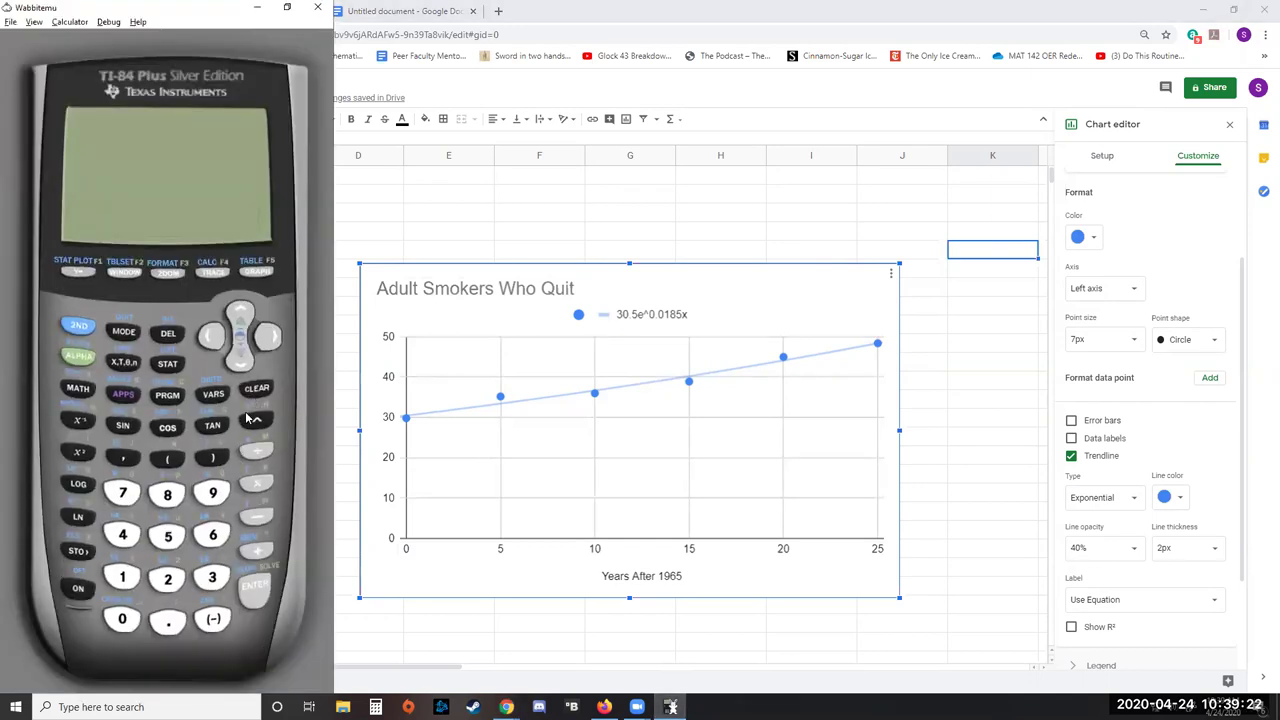
{"action": "left_click", "coordinate": [77, 592]}
{"action": "left_click", "coordinate": [211, 586]}
{"action": "left_click", "coordinate": [122, 619]}
{"action": "left_click", "coordinate": [168, 621]}
{"action": "left_click", "coordinate": [168, 536]}
{"action": "left_click_drag", "start_coordinate": [187, 18], "coordinate": [208, 40]}
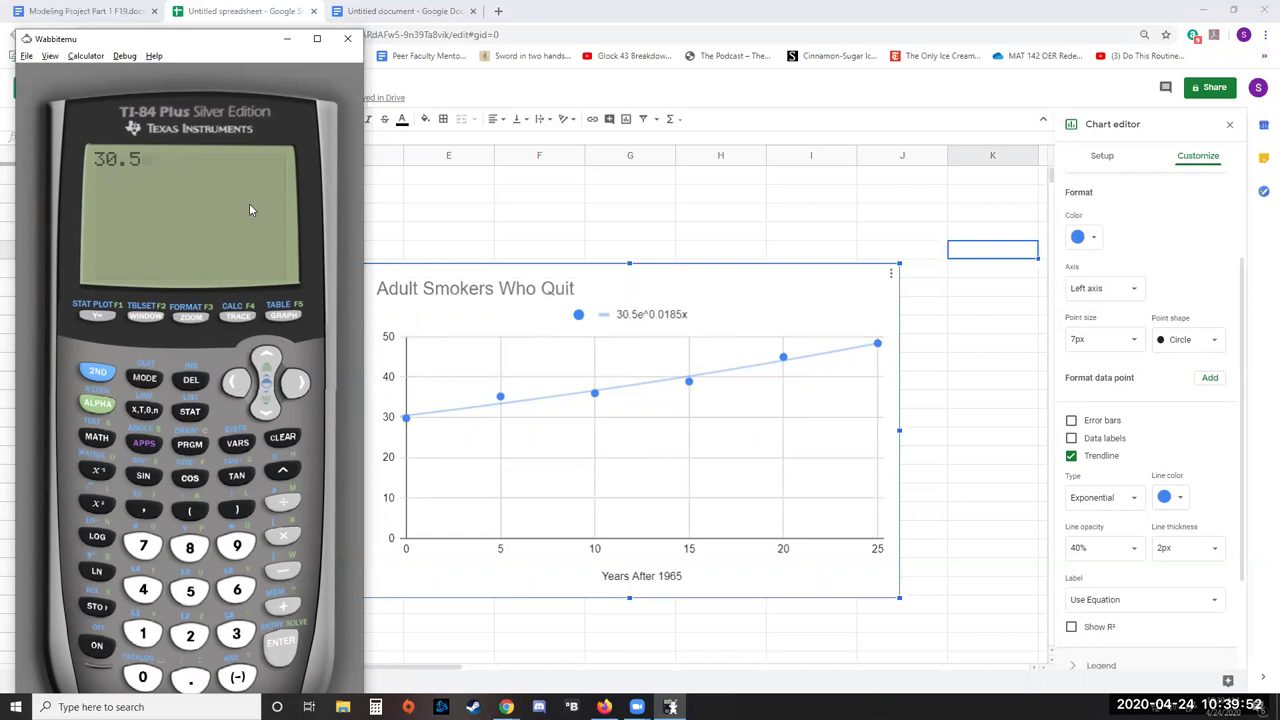
{"action": "left_click_drag", "start_coordinate": [240, 50], "coordinate": [243, 22]}
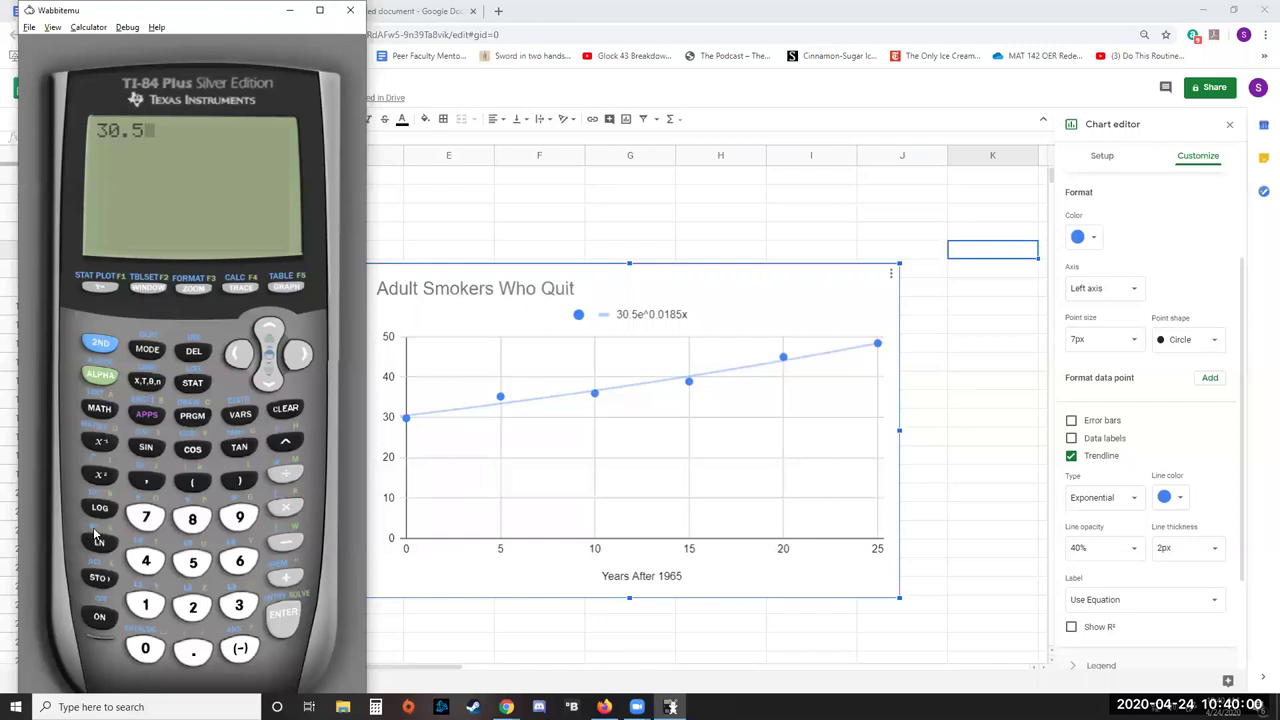
- Complete the expression as 30.5e^(.0185*30) and evaluate it to predict the value 30 years after 1965
{"action": "left_click", "coordinate": [101, 345]}
{"action": "left_click", "coordinate": [100, 540]}
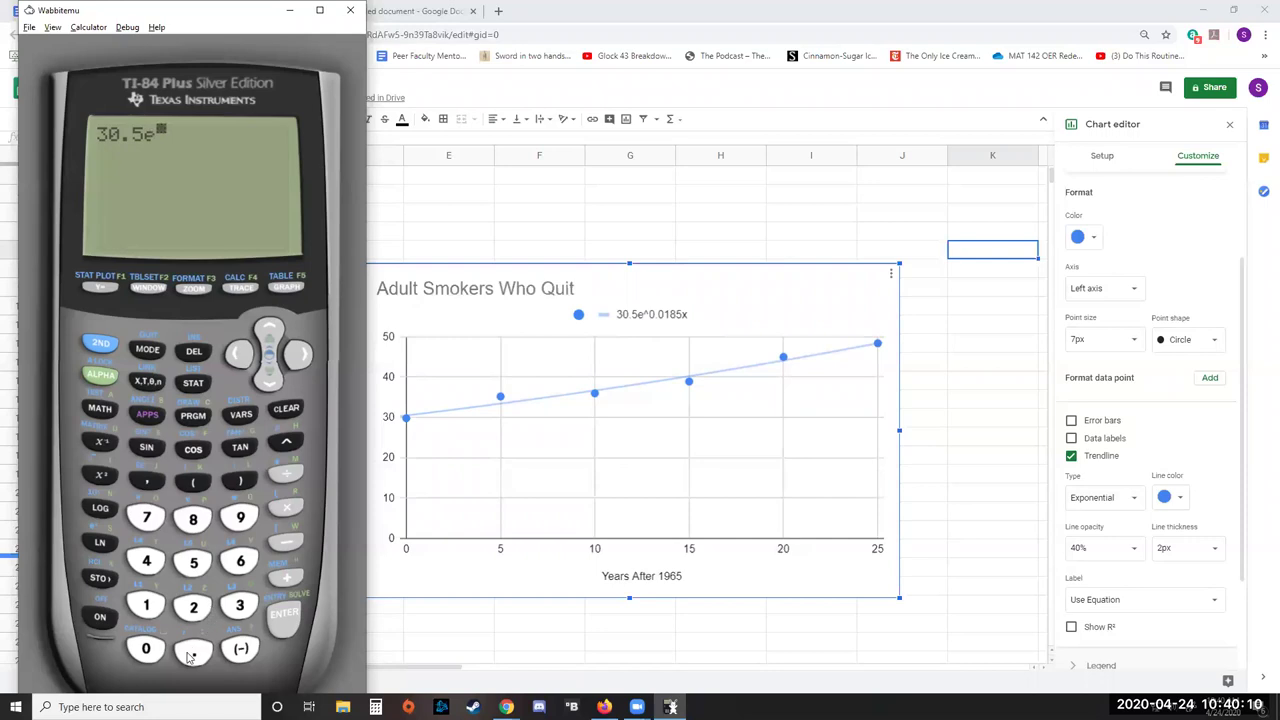
{"action": "left_click", "coordinate": [147, 650]}
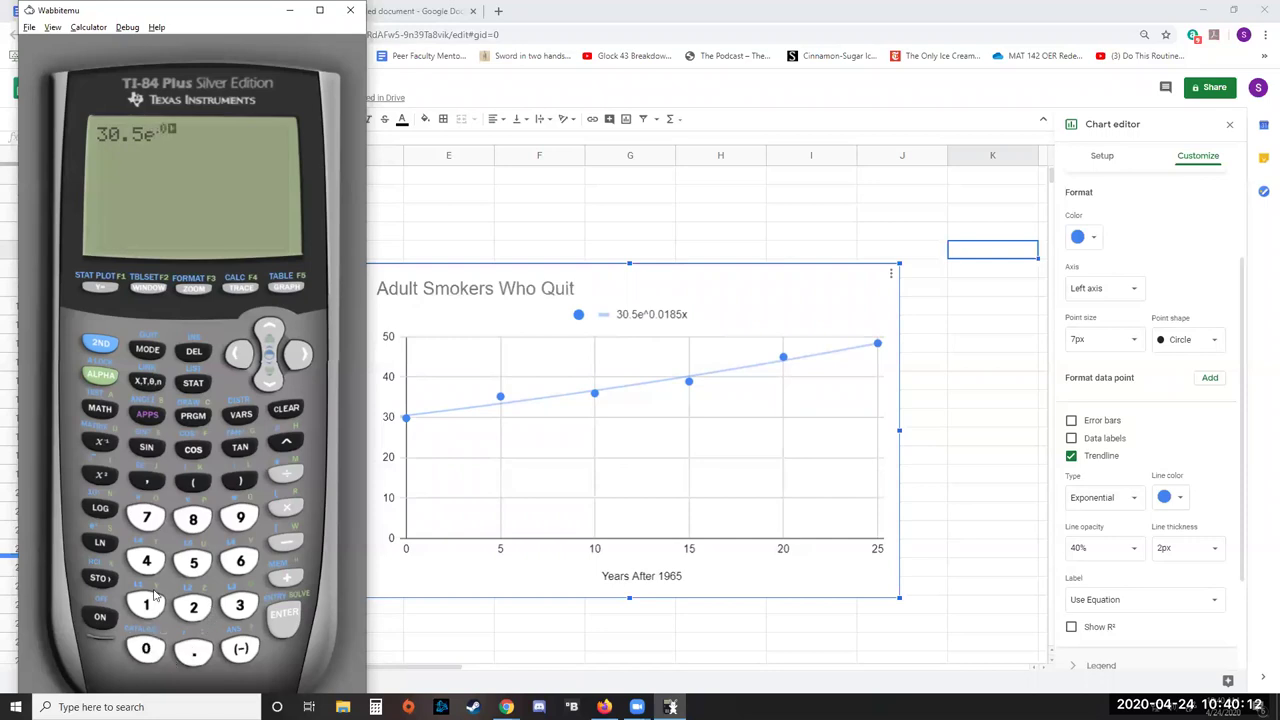
{"action": "left_click", "coordinate": [194, 520]}
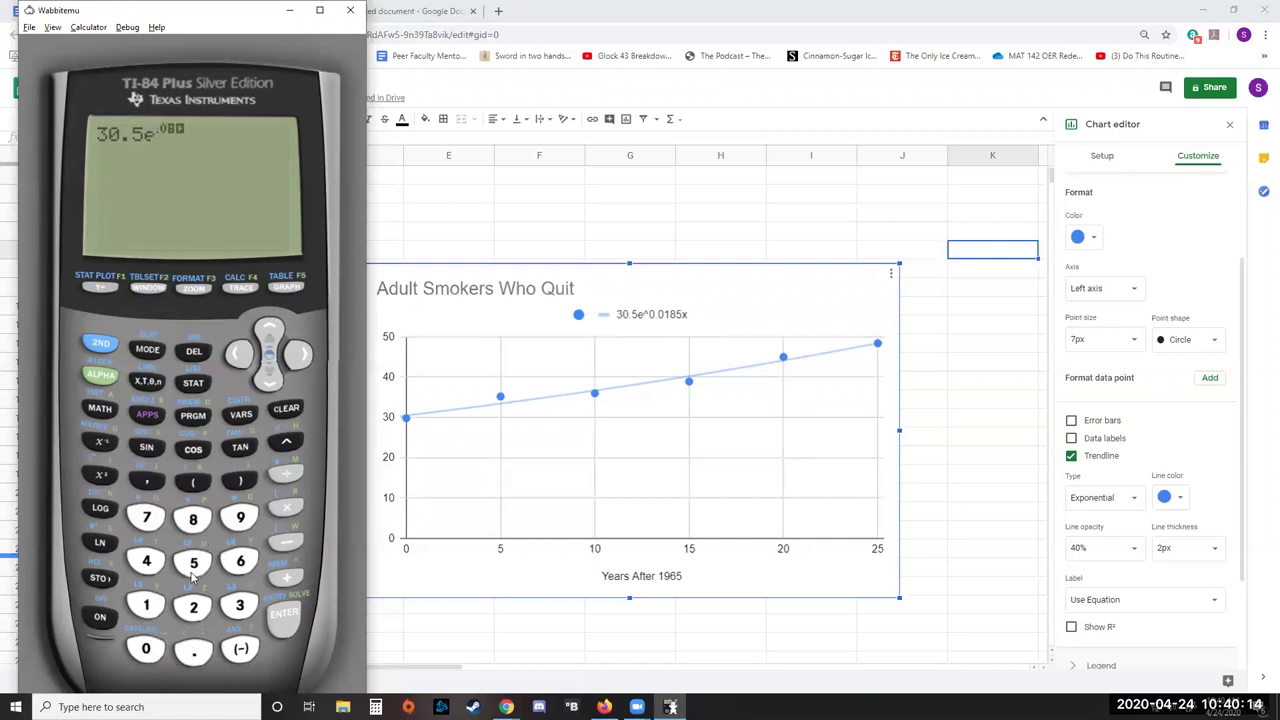
{"action": "left_click", "coordinate": [240, 370]}
{"action": "left_click", "coordinate": [146, 605]}
{"action": "left_click", "coordinate": [193, 518]}
{"action": "left_click", "coordinate": [193, 562]}
{"action": "left_click", "coordinate": [286, 512]}
{"action": "left_click", "coordinate": [242, 608]}
{"action": "left_click", "coordinate": [150, 647]}
{"action": "left_click", "coordinate": [284, 614]}
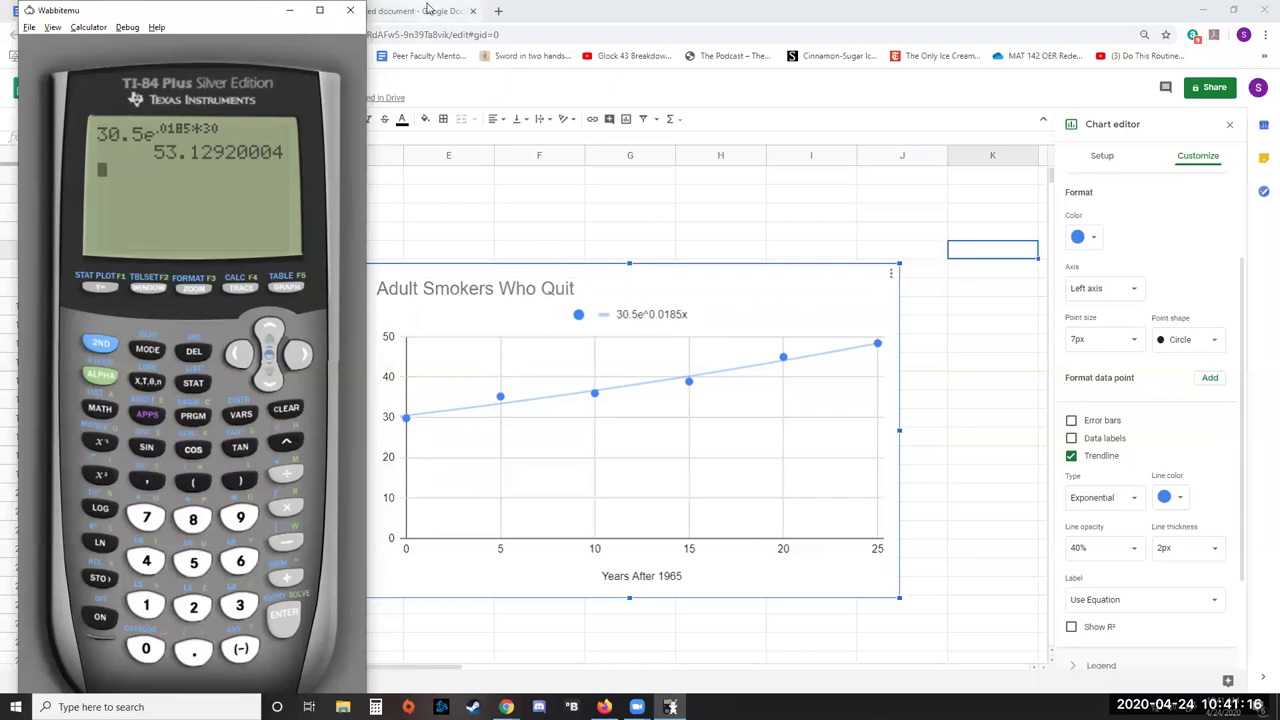
- Switch back to the Google Sheets spreadsheet and copy the Adult Smokers Who Quit chart
{"action": "left_click", "coordinate": [734, 290]}
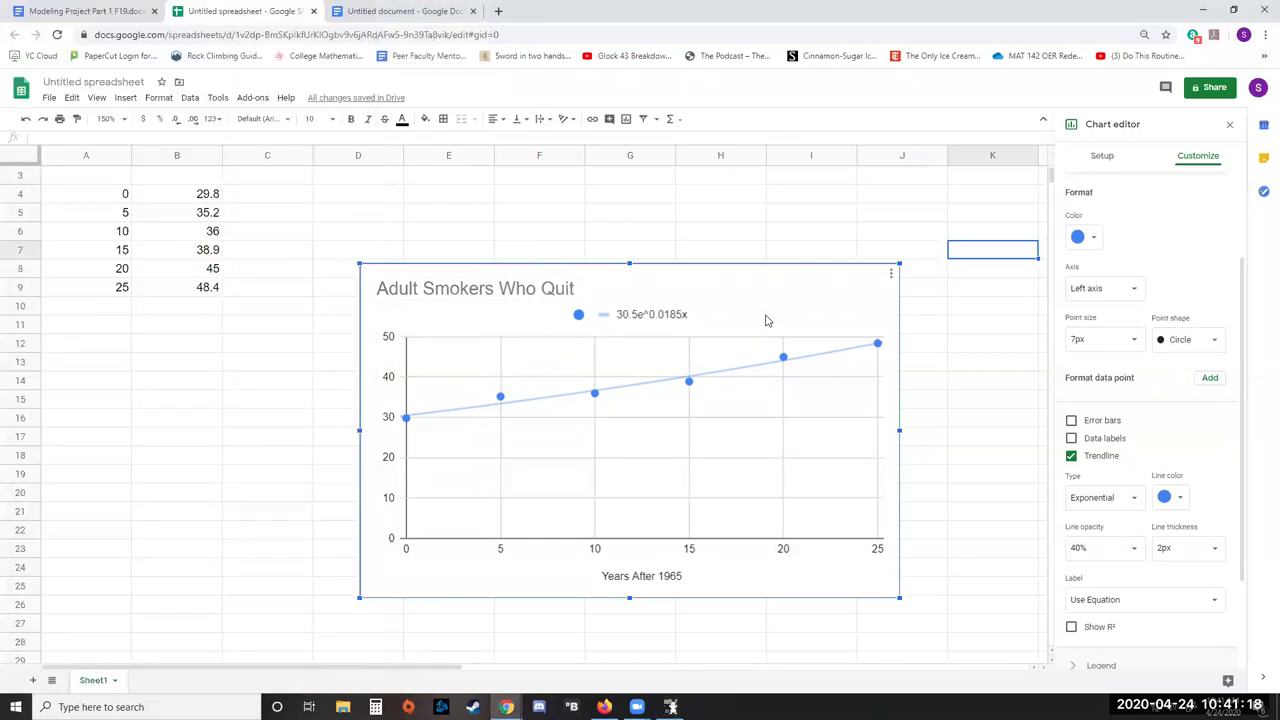
{"action": "left_click", "coordinate": [889, 277]}
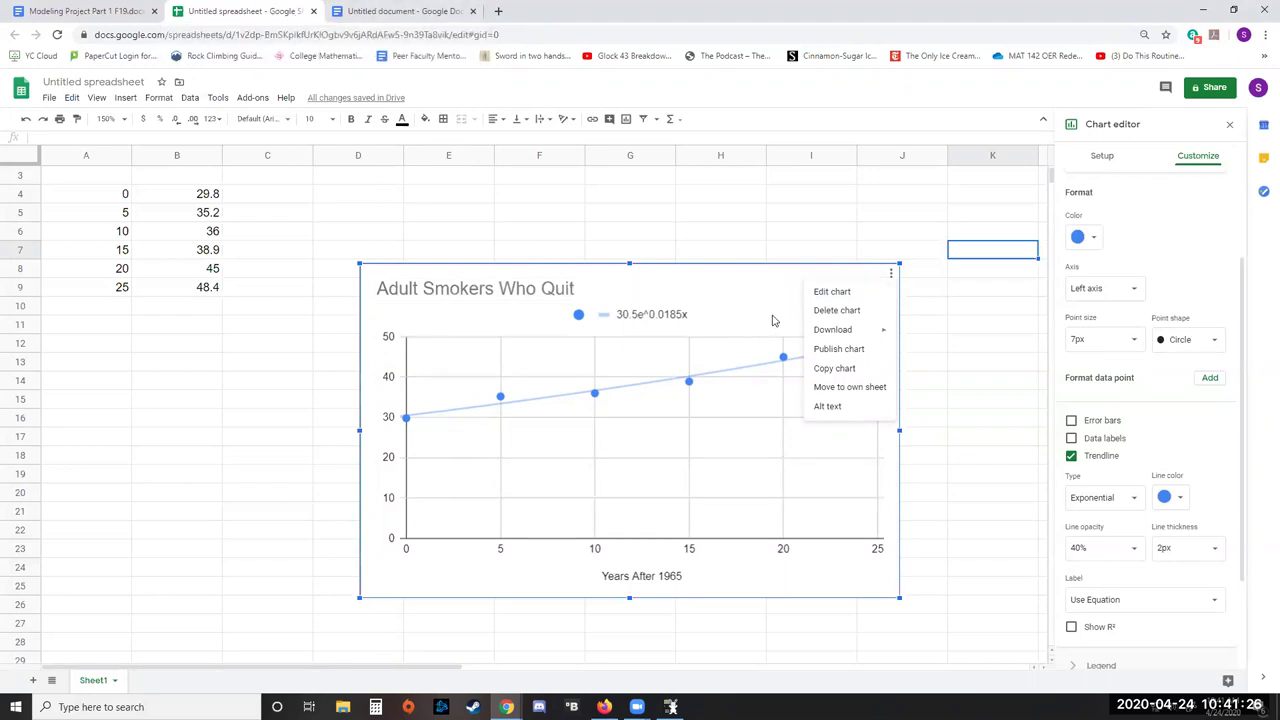
{"action": "key", "text": "Escape"}
{"action": "left_click", "coordinate": [892, 277]}
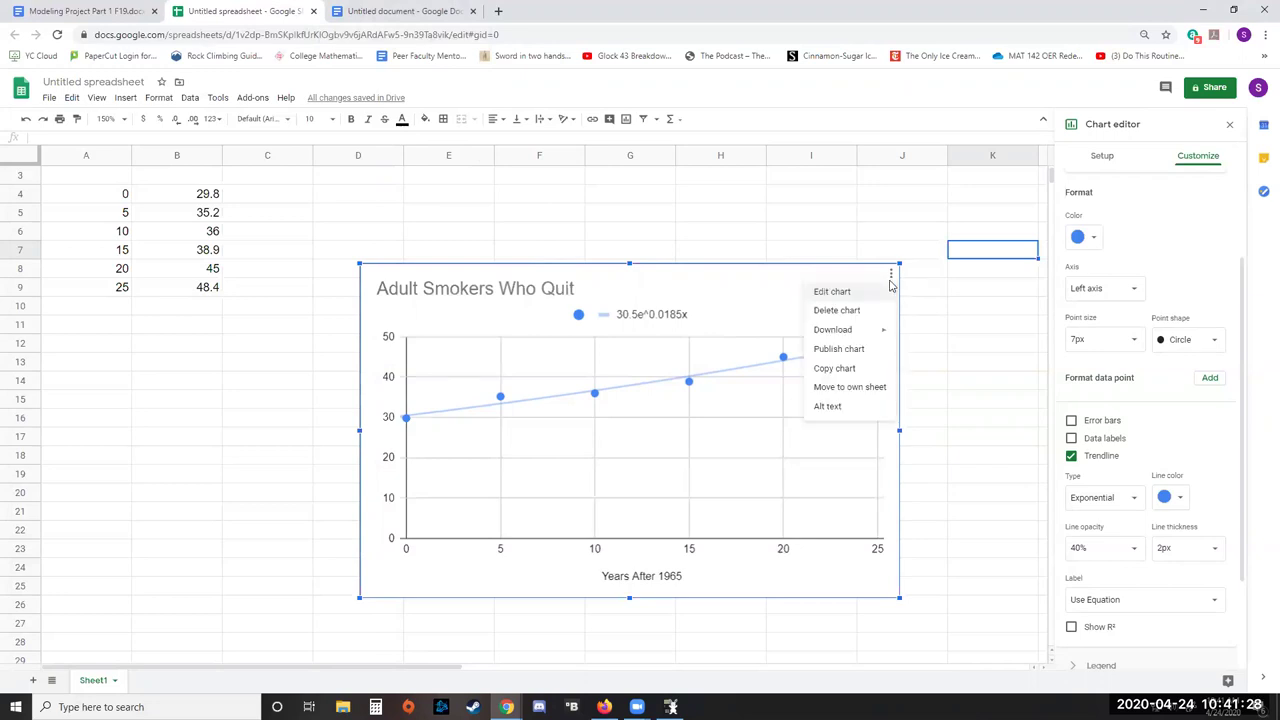
{"action": "left_click", "coordinate": [836, 368]}
- Paste the copied chart into the untitled Google Docs document with a link to the spreadsheet
{"action": "left_click", "coordinate": [395, 10]}
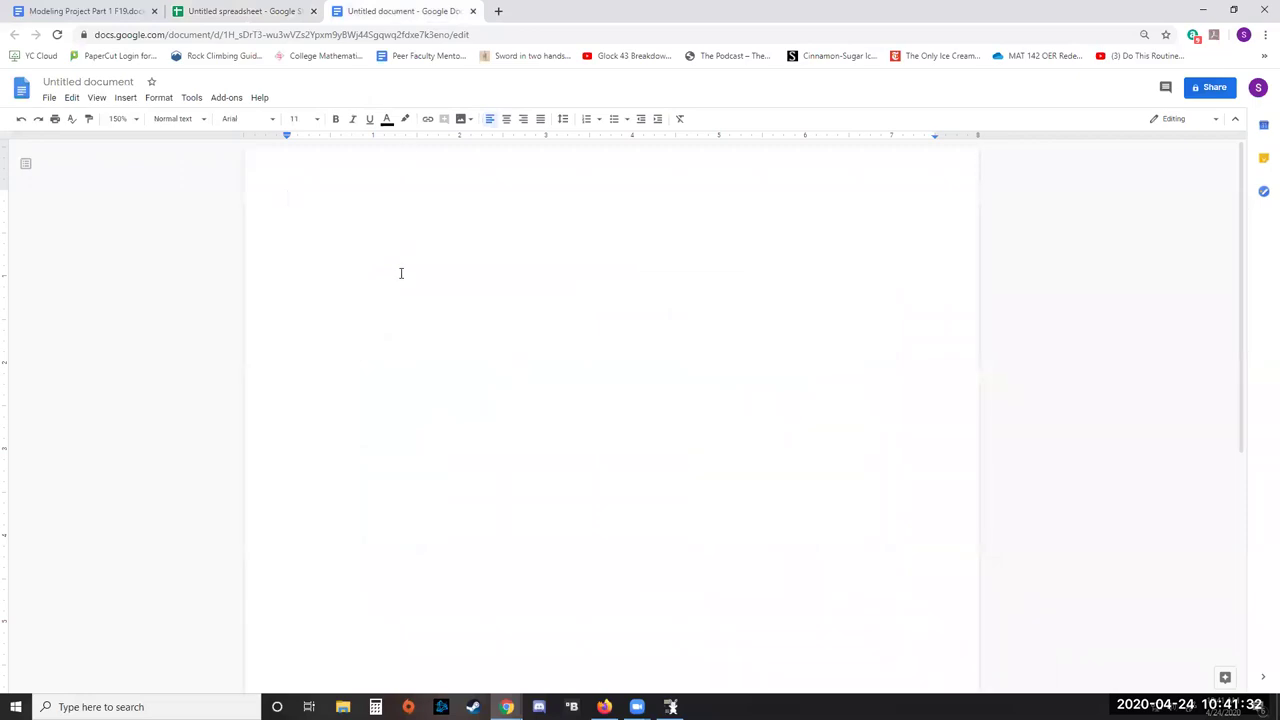
{"action": "right_click", "coordinate": [367, 250]}
{"action": "left_click", "coordinate": [404, 299]}
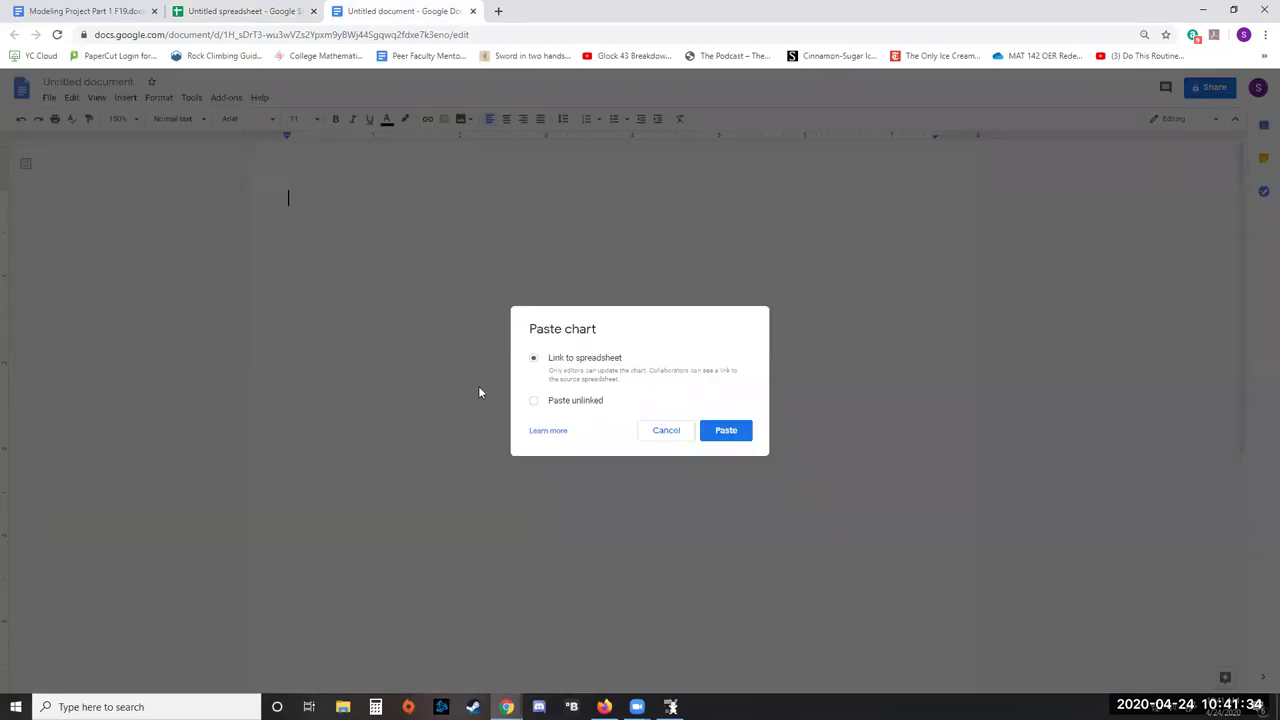
{"action": "left_click", "coordinate": [731, 438]}
{"action": "left_click", "coordinate": [749, 394]}
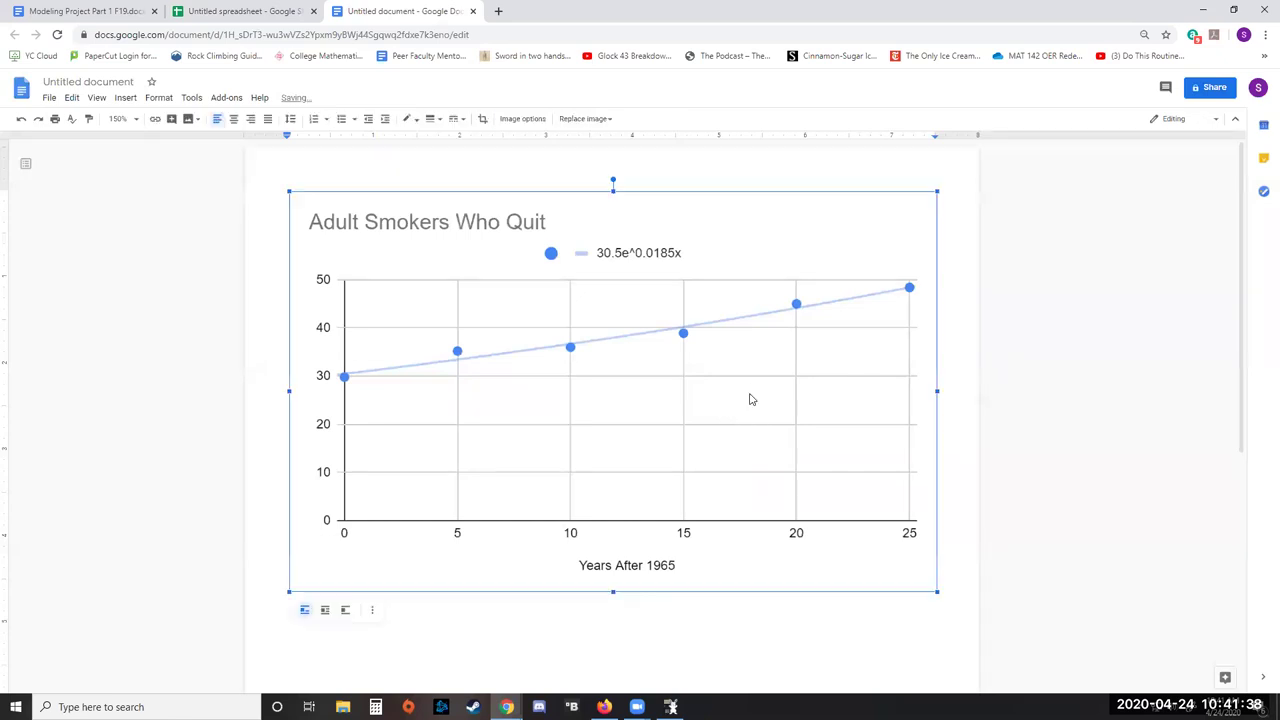
{"action": "scroll", "coordinate": [980, 406], "scroll_direction": "down", "scroll_amount": 1}
{"action": "scroll", "coordinate": [914, 434], "scroll_direction": "down", "scroll_amount": 1}
{"action": "scroll", "coordinate": [903, 429], "scroll_direction": "up", "scroll_amount": 1}
{"action": "scroll", "coordinate": [903, 429], "scroll_direction": "down", "scroll_amount": 1}
{"action": "scroll", "coordinate": [634, 563], "scroll_direction": "up", "scroll_amount": 2}
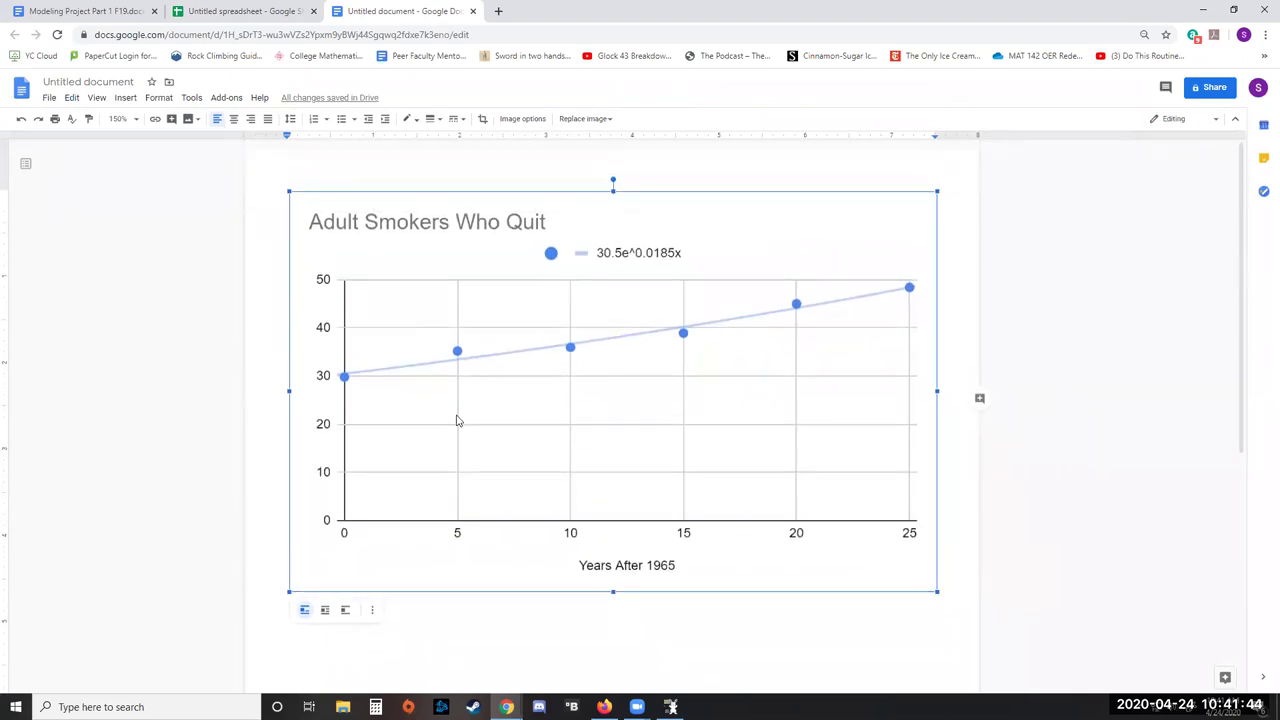
{"action": "scroll", "coordinate": [457, 420], "scroll_direction": "down", "scroll_amount": 5}
{"action": "scroll", "coordinate": [458, 419], "scroll_direction": "up", "scroll_amount": 5}
- Insert an equation below the chart reading x = -b/2a, with the right side built as a fraction
{"action": "key", "text": "Right"}
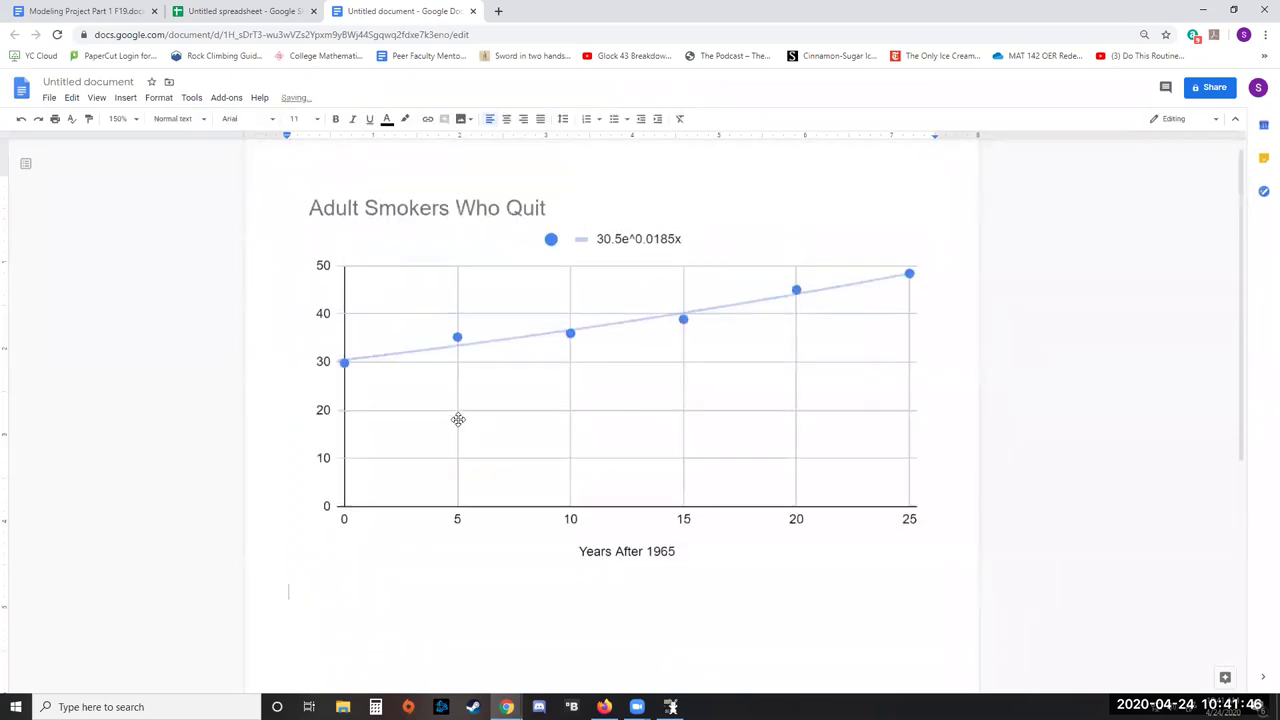
{"action": "left_click", "coordinate": [125, 98]}
{"action": "left_click", "coordinate": [152, 263]}
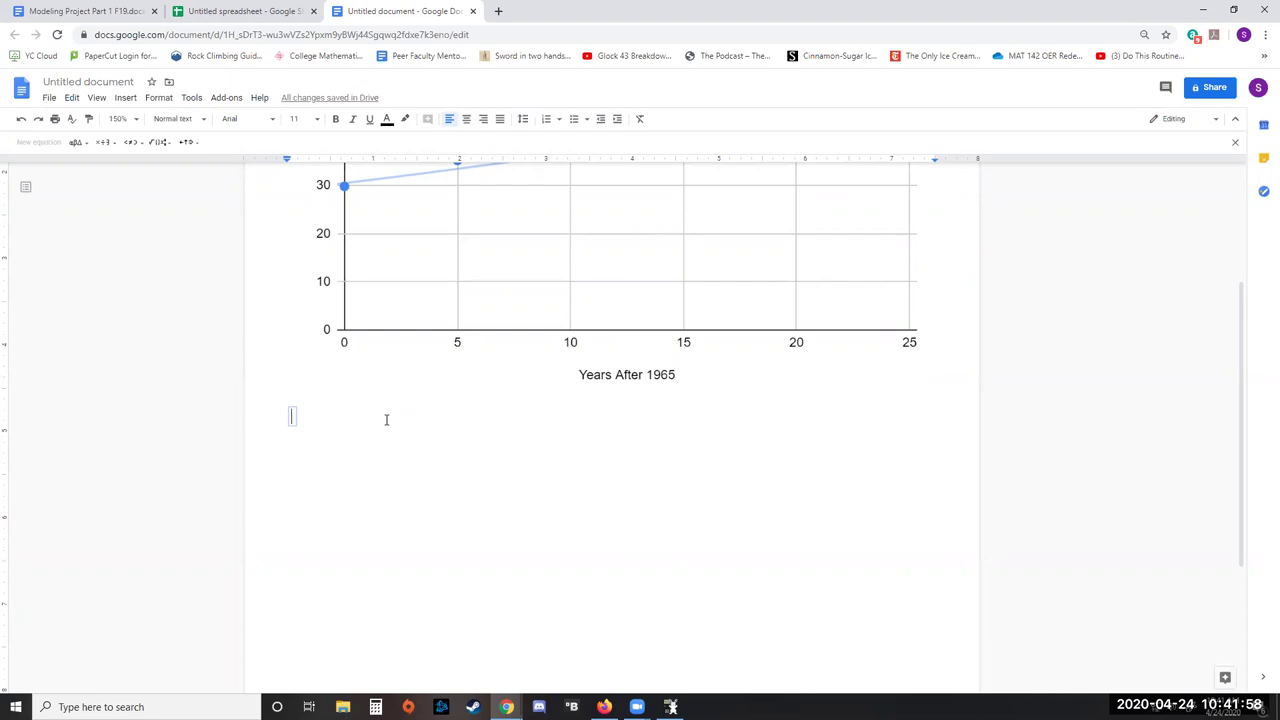
{"action": "type", "text": "x ="}
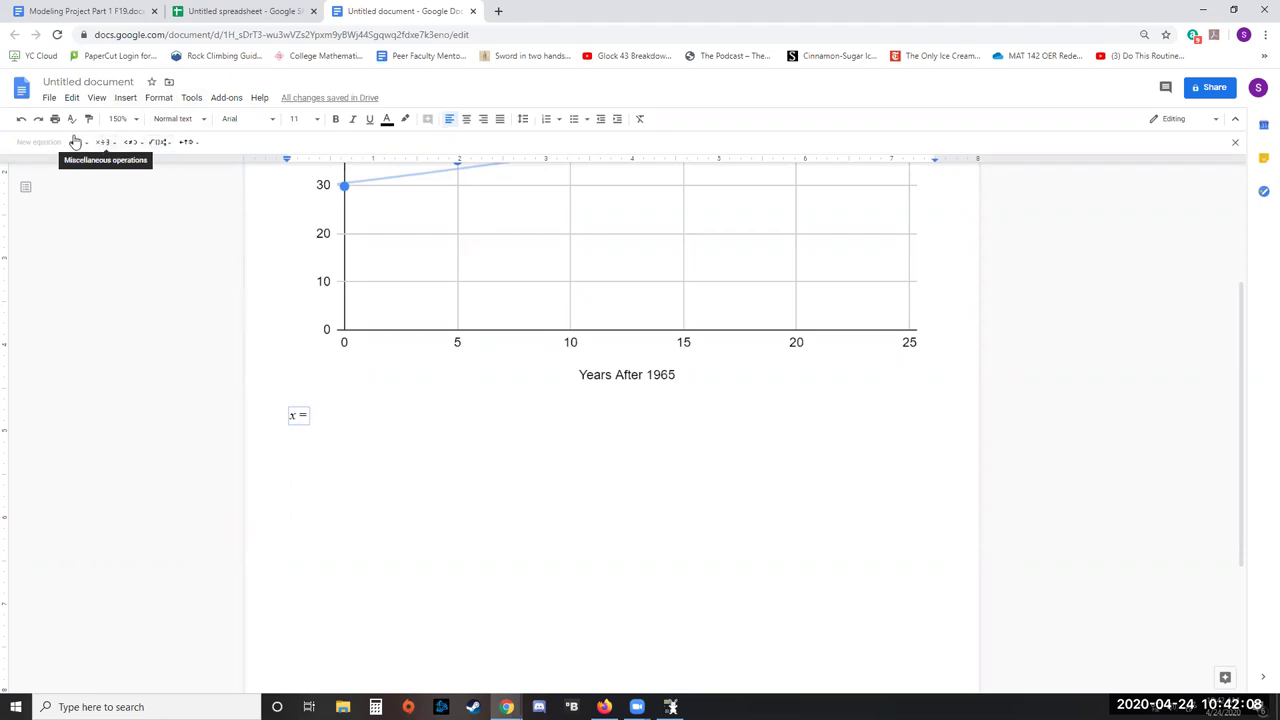
{"action": "left_click", "coordinate": [159, 141]}
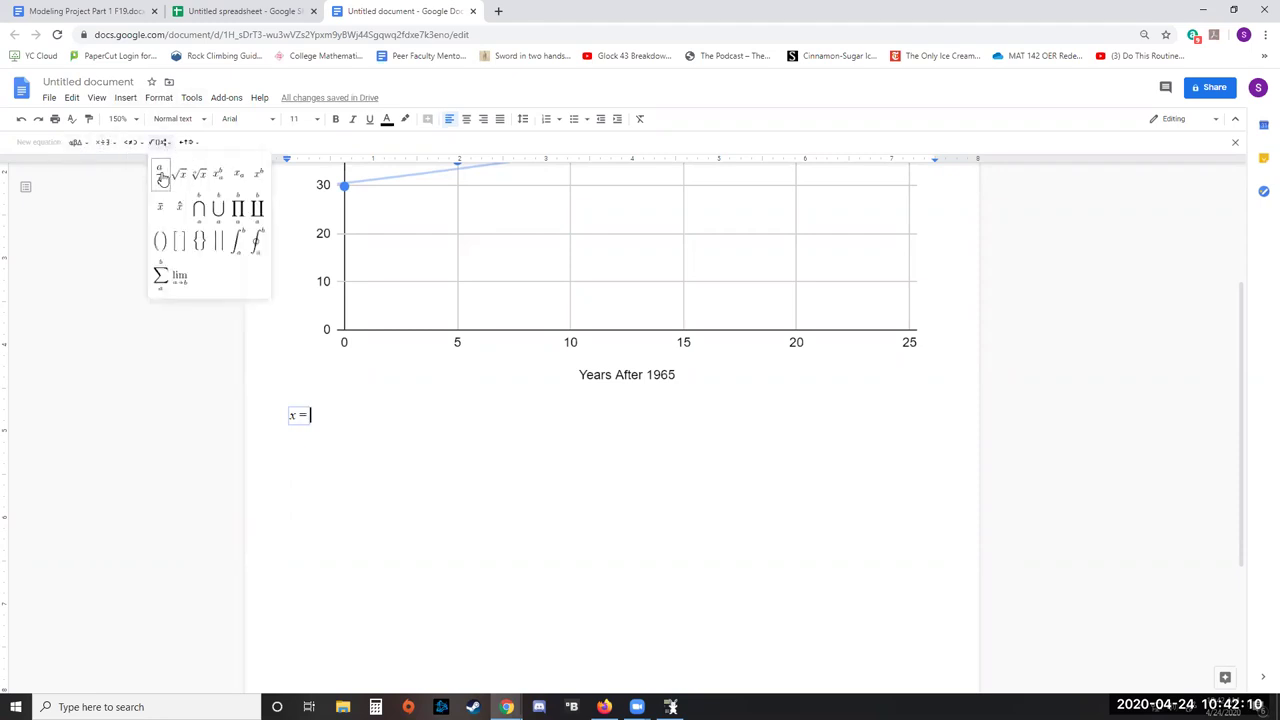
{"action": "left_click", "coordinate": [161, 177]}
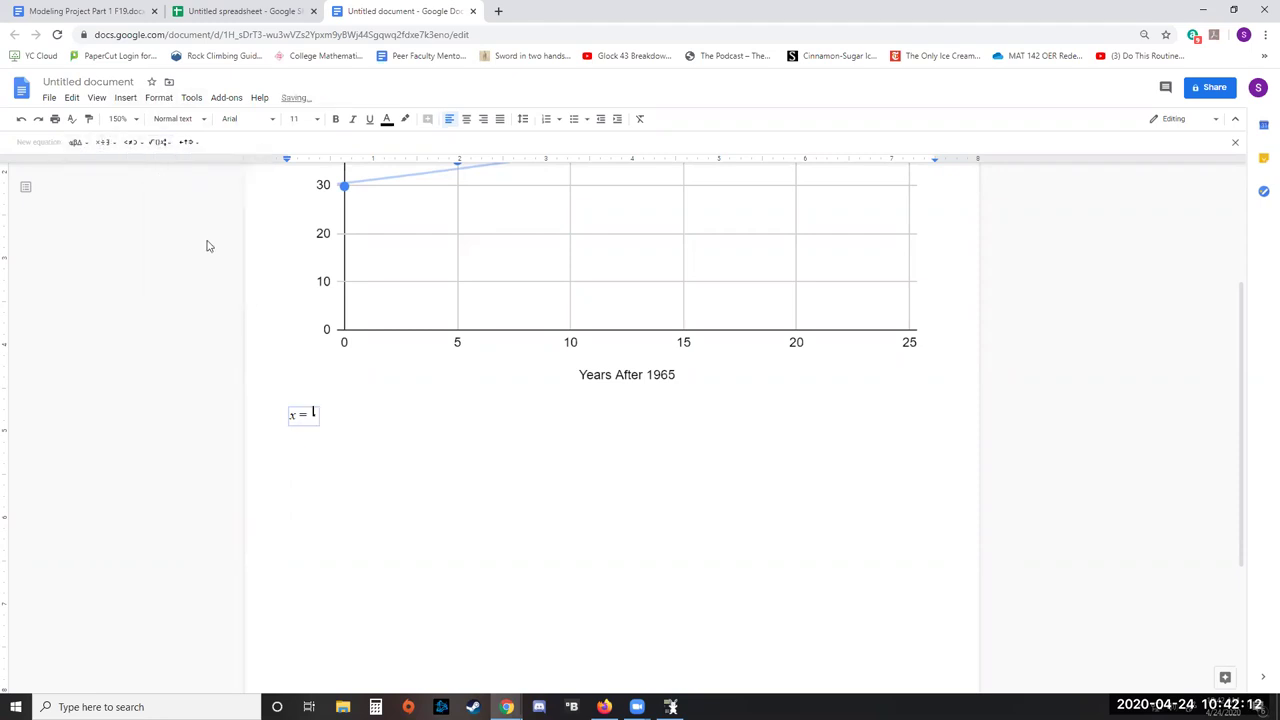
{"action": "type", "text": "5"}
{"action": "key", "text": "Right"}
{"action": "type", "text": "2a"}
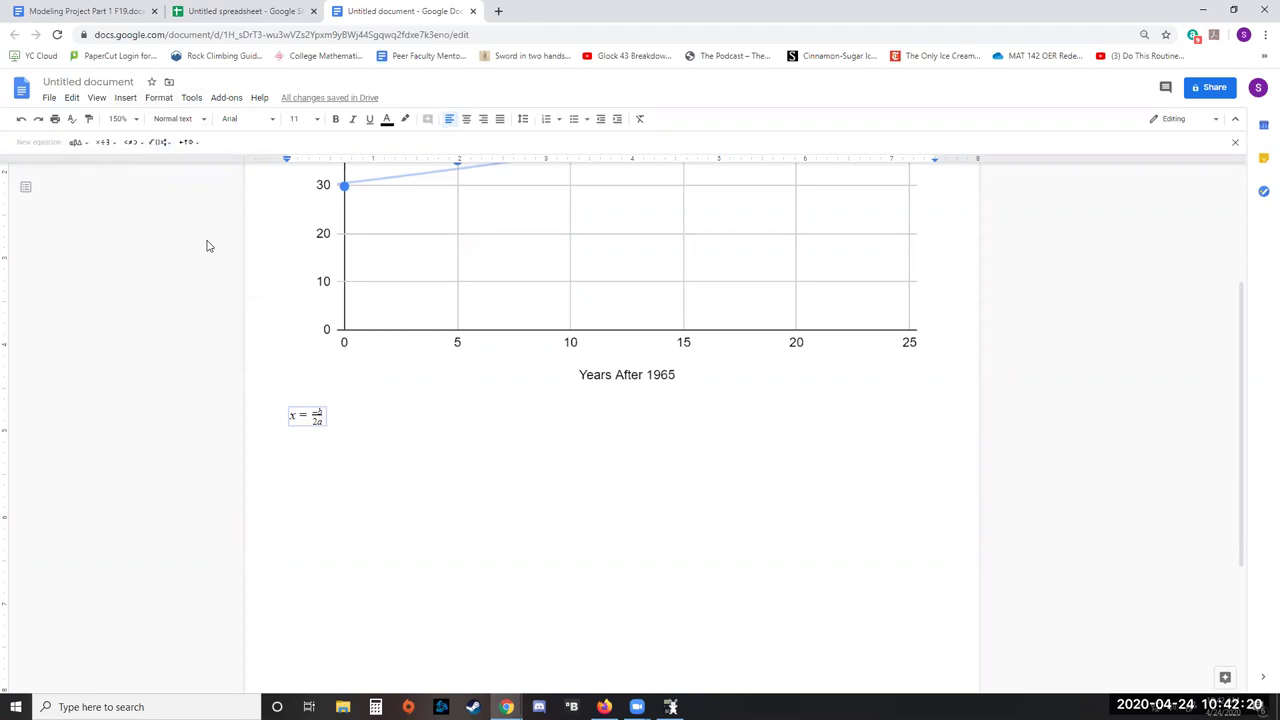
- Extend the equation with an equals sign and a second fraction, -5 over 2(15)
{"action": "type", "text": "="}
{"action": "left_click", "coordinate": [160, 143]}
{"action": "left_click", "coordinate": [165, 174]}
{"action": "type", "text": "-5/"}
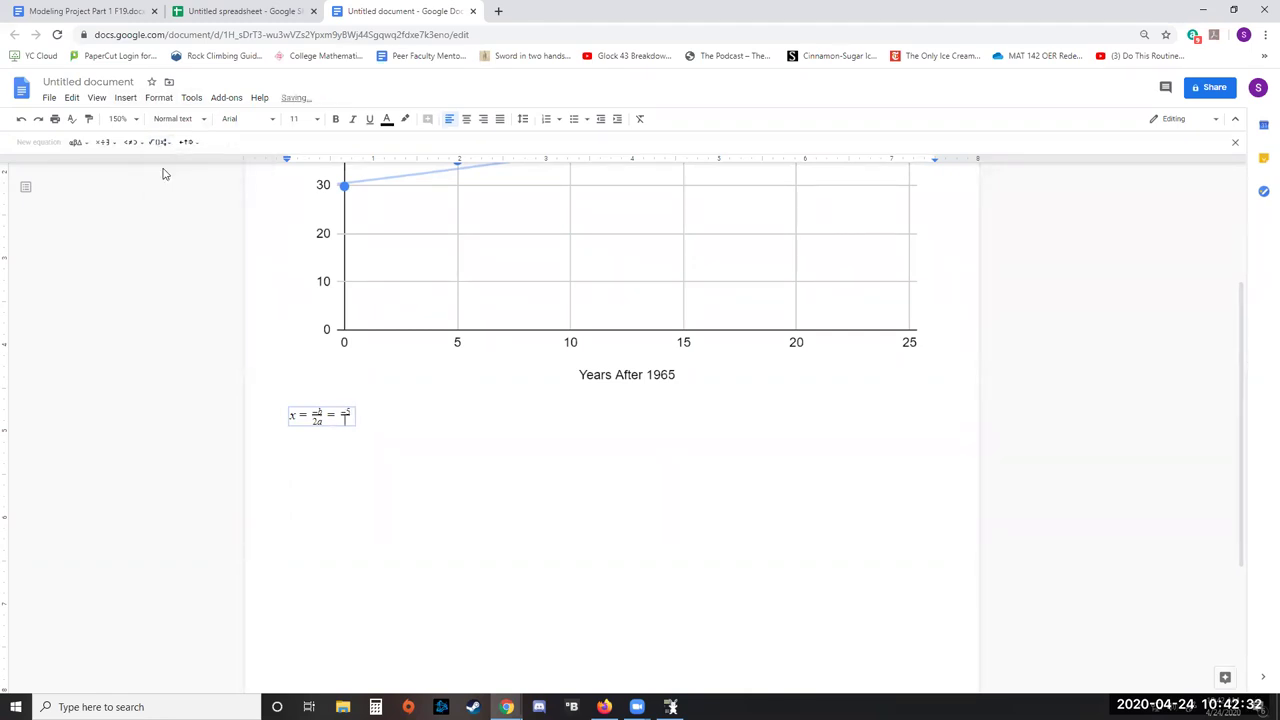
{"action": "type", "text": "2("}
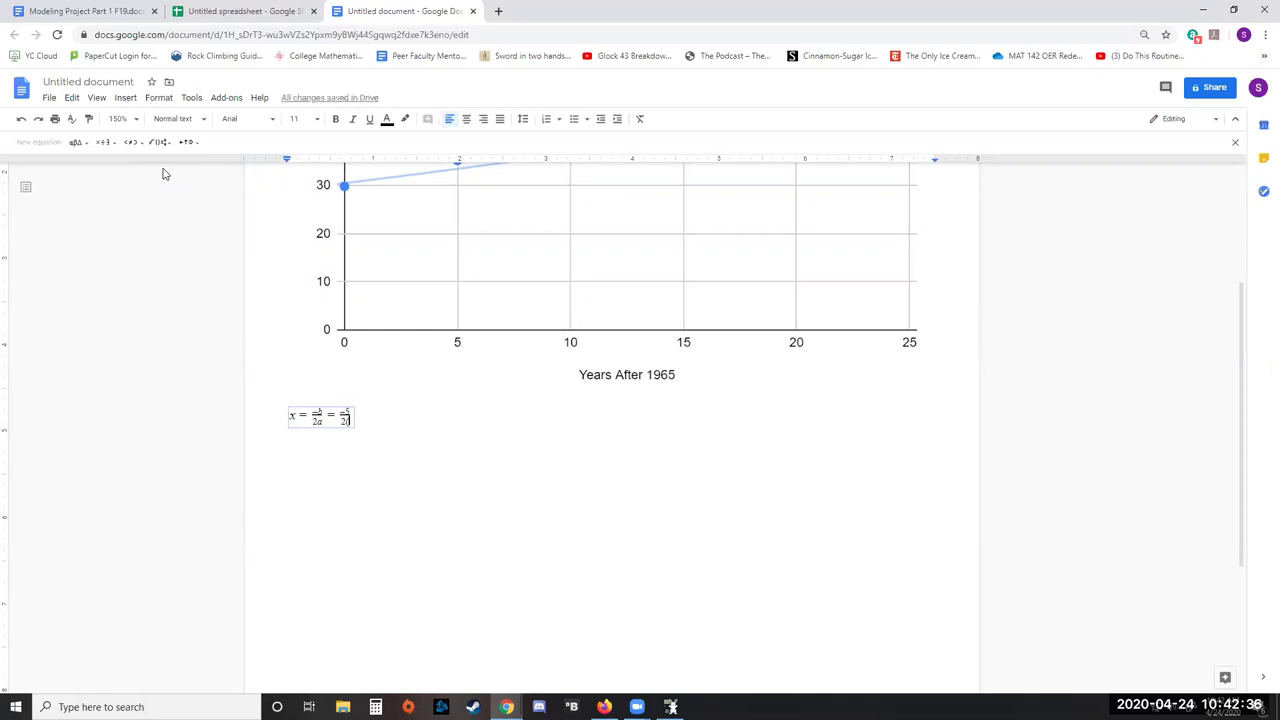
{"action": "type", "text": "15)"}
{"action": "left_click", "coordinate": [76, 142]}
{"action": "left_click", "coordinate": [104, 143]}
{"action": "left_click", "coordinate": [160, 142]}
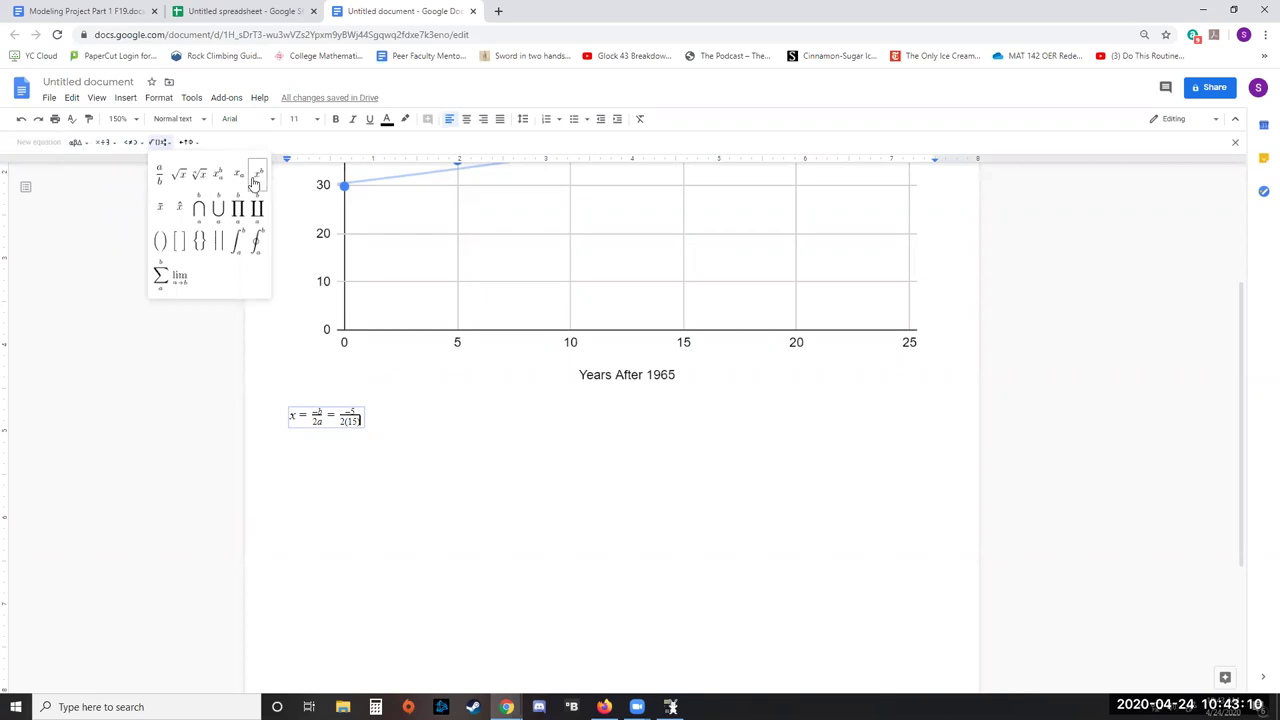
{"action": "left_click", "coordinate": [158, 142]}
{"action": "left_click", "coordinate": [157, 143]}
- Add a new line of plain text below the equation reading "y=mx+b"
{"action": "left_click", "coordinate": [398, 422]}
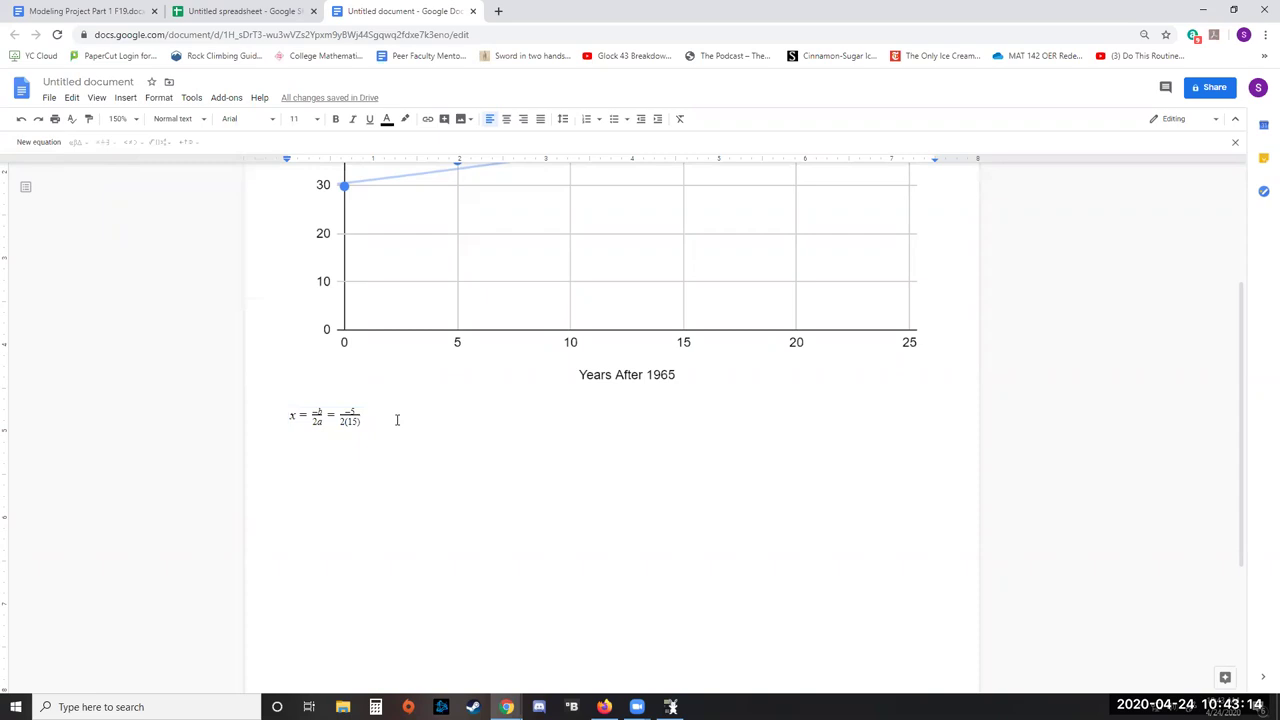
{"action": "key", "text": "Return"}
{"action": "type", "text": "y=mx+b"}
{"action": "left_click", "coordinate": [125, 100]}
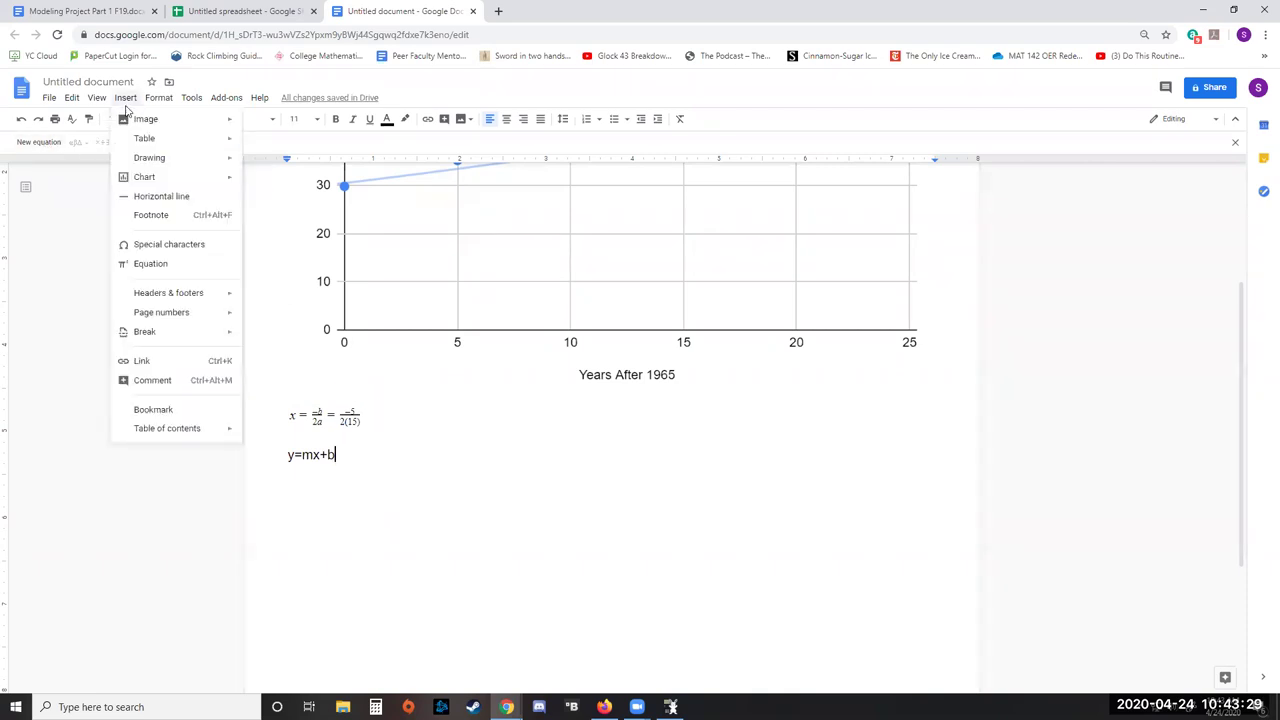
{"action": "left_click", "coordinate": [381, 458]}
- Look over the document's available download formats, including PDF Document (.pdf)
{"action": "scroll", "coordinate": [457, 497], "scroll_direction": "up", "scroll_amount": 2}
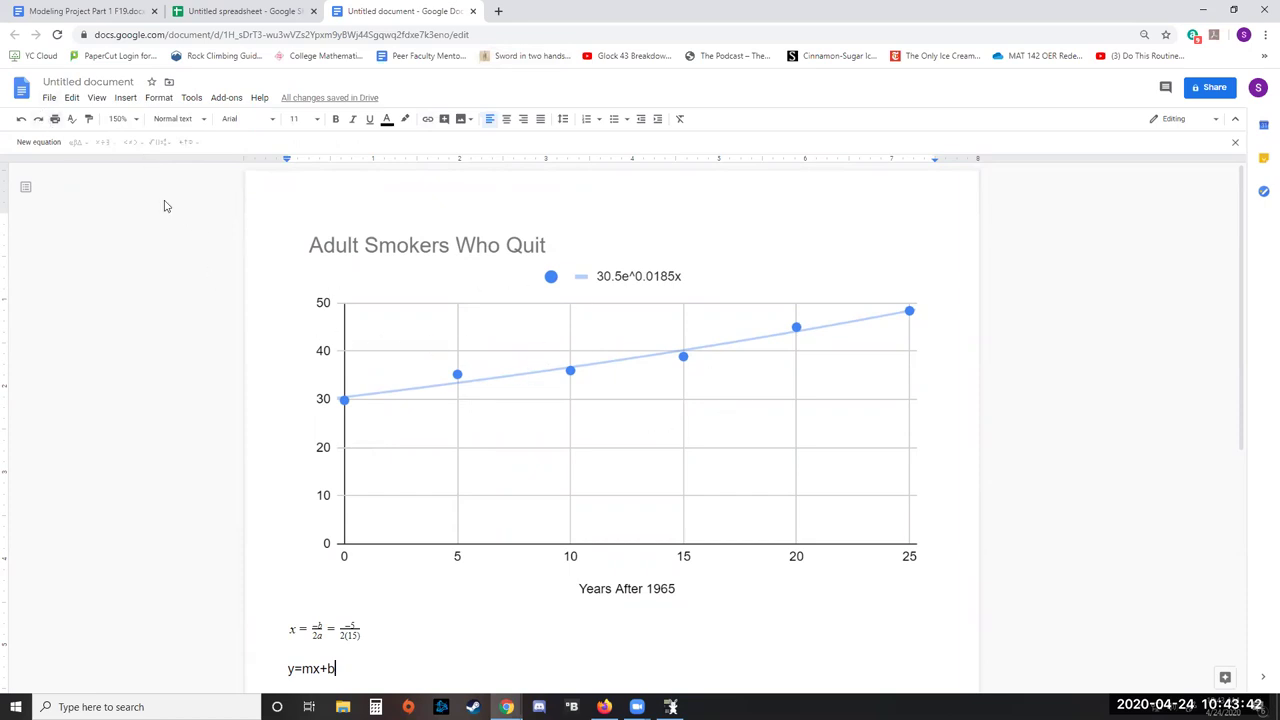
{"action": "left_click", "coordinate": [50, 98]}
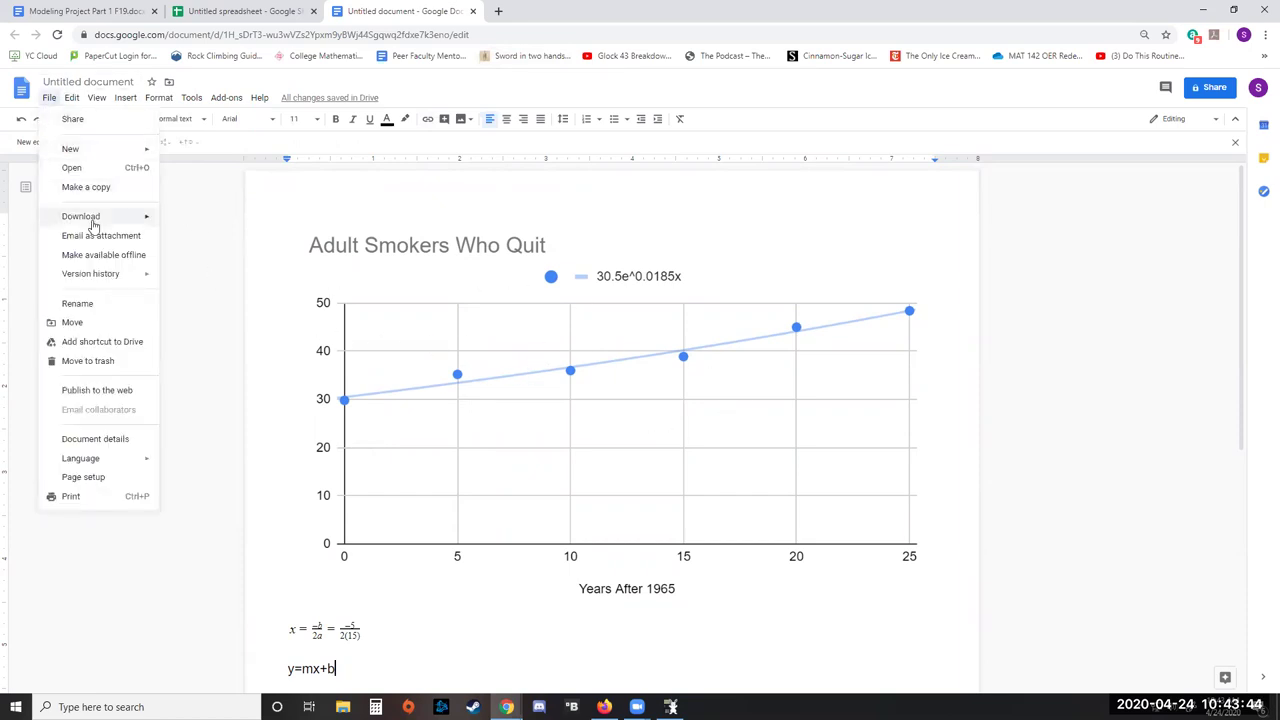
{"action": "mouse_move", "coordinate": [148, 217]}
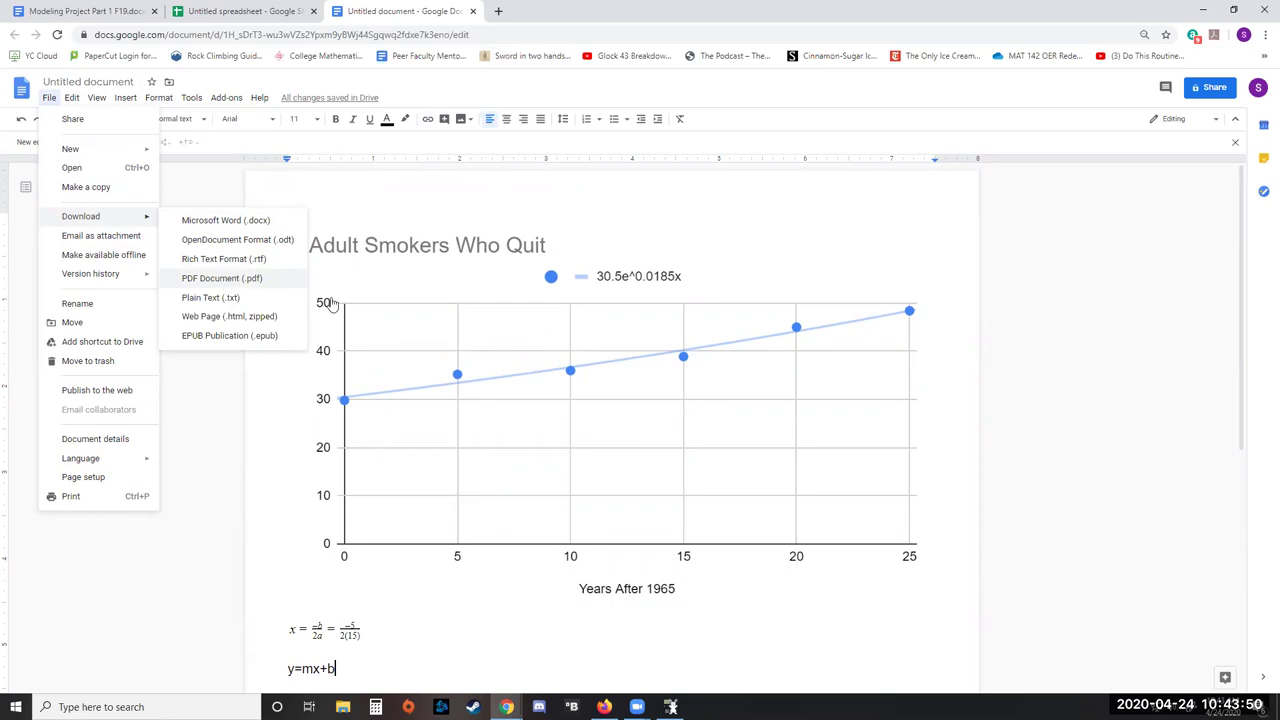
{"action": "left_click", "coordinate": [811, 609]}
{"action": "left_click", "coordinate": [745, 651]}
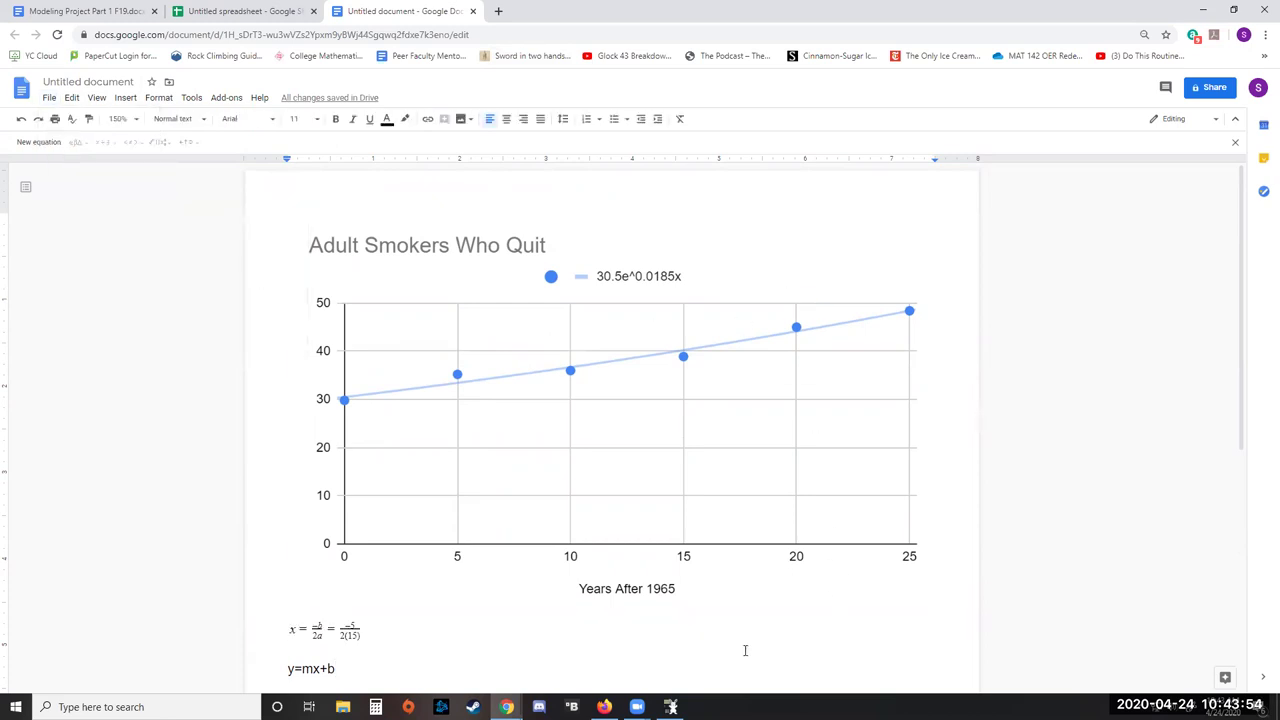